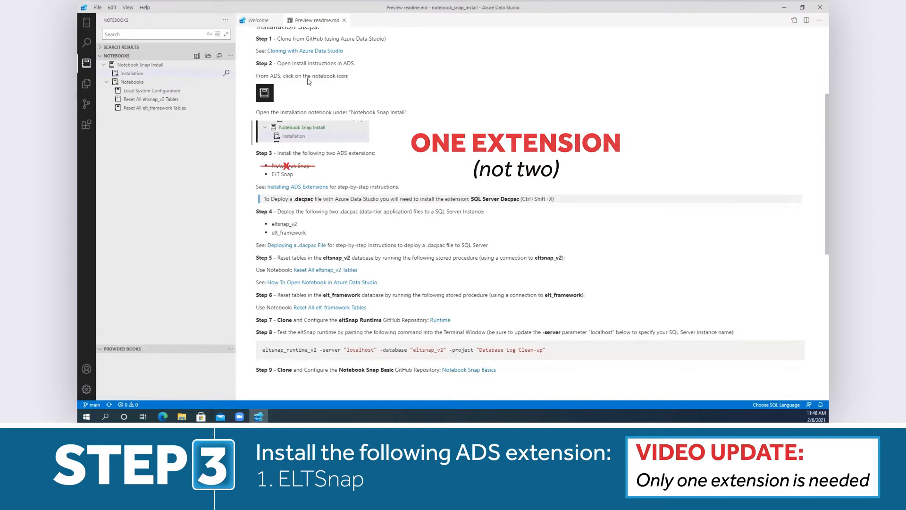
- Install the elt-snap-1.0.50 extension from the VSIX file in notebook_snap_install\extension, accept the third-party warning and reload
click(87, 133)
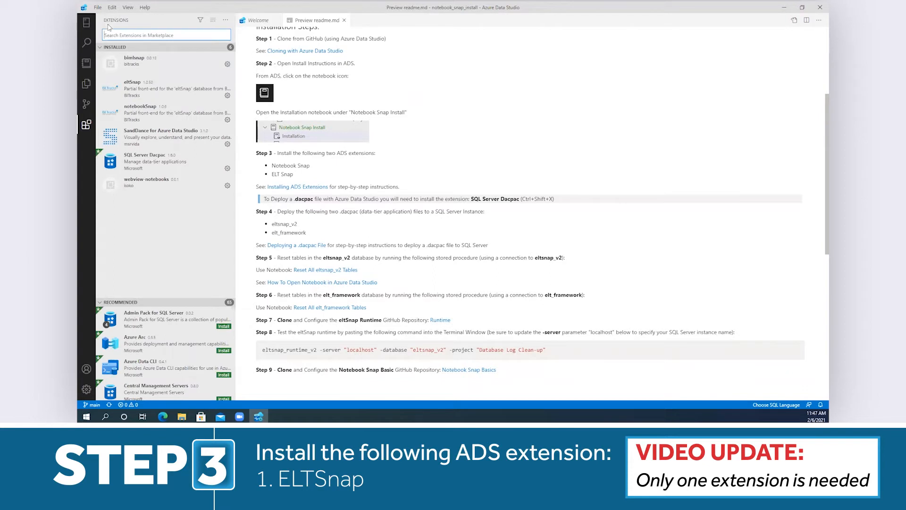
click(226, 21)
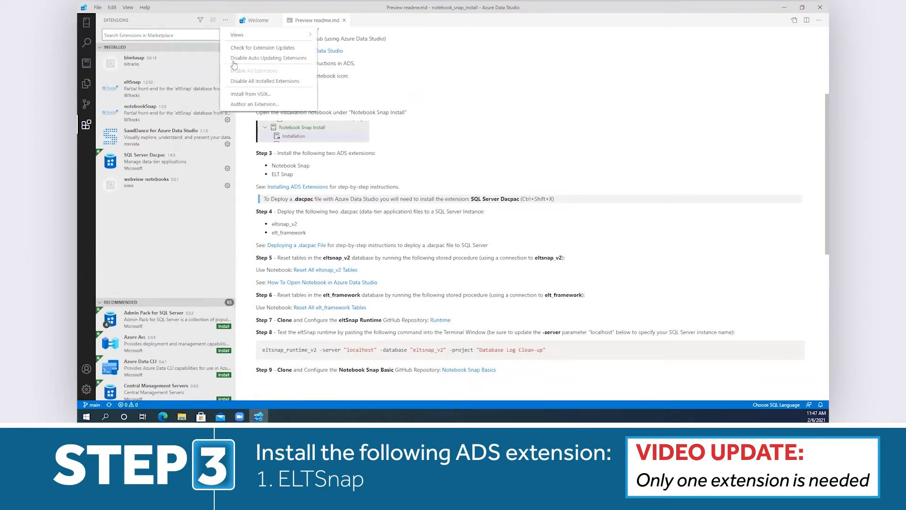
click(270, 96)
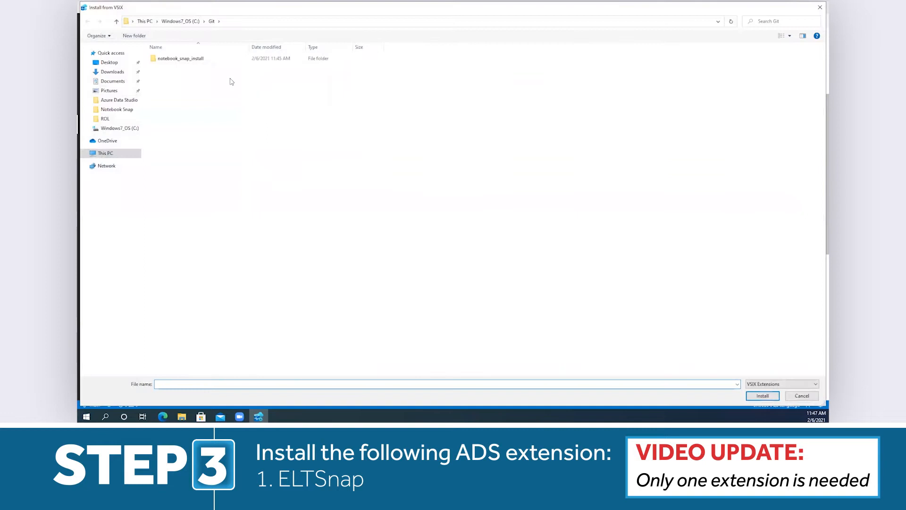
double_click(200, 60)
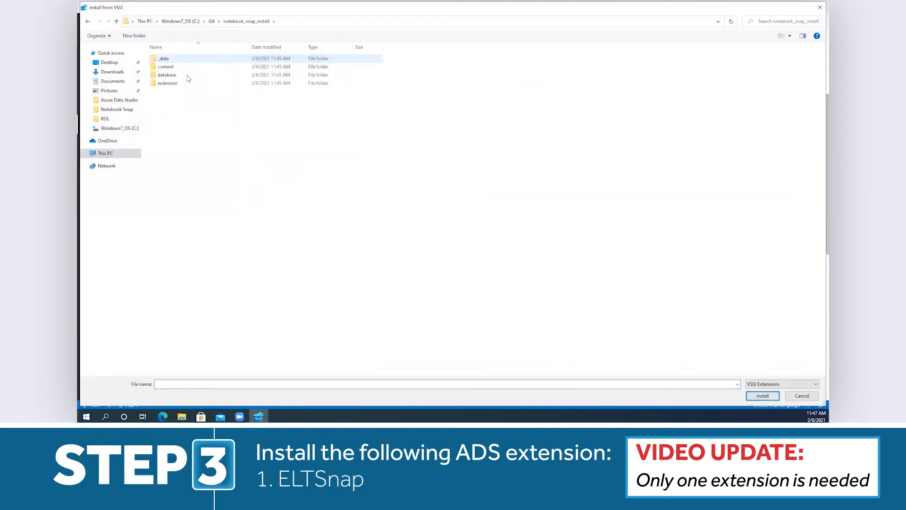
double_click(181, 85)
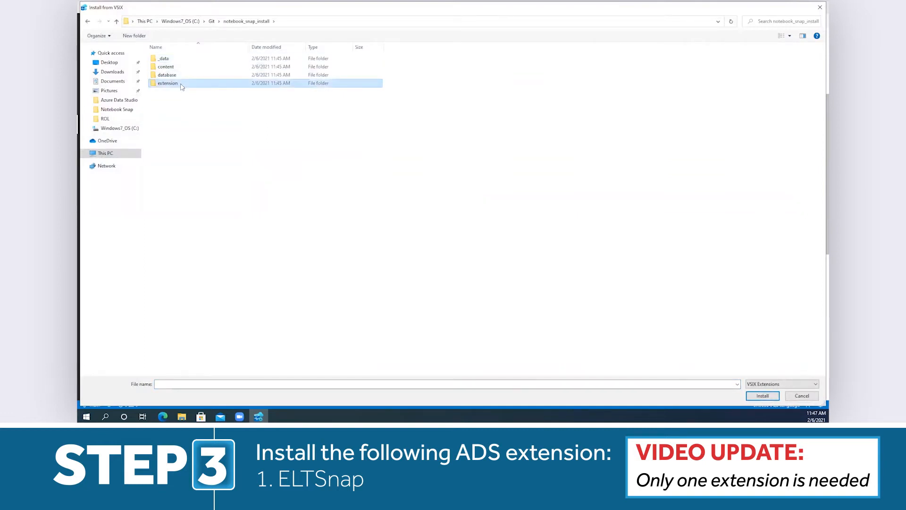
click(176, 60)
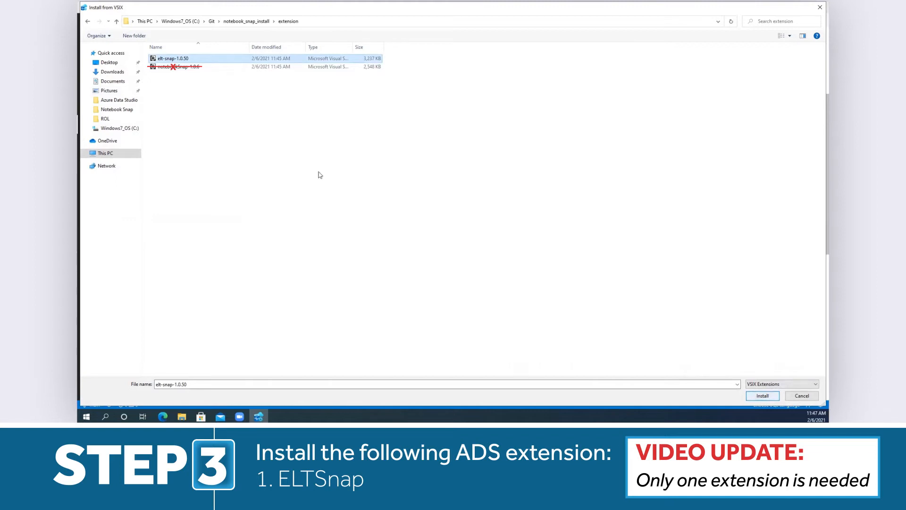
click(769, 398)
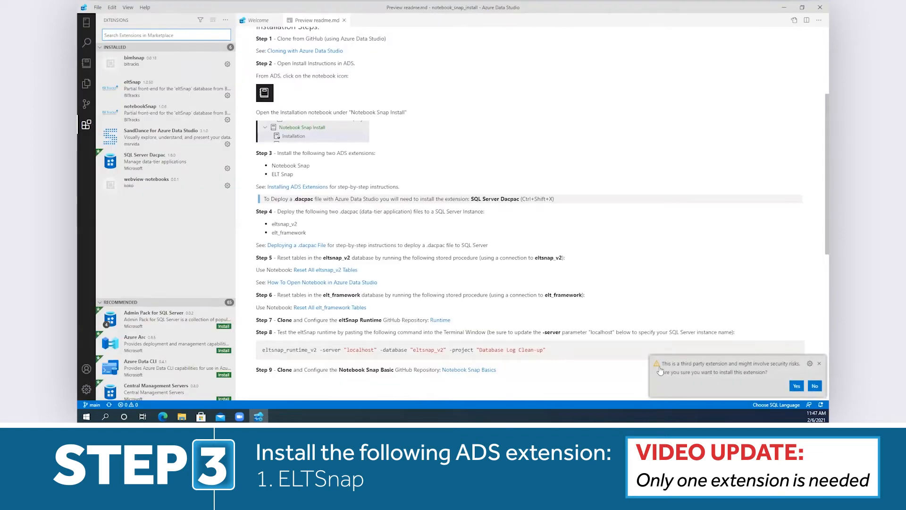
click(797, 386)
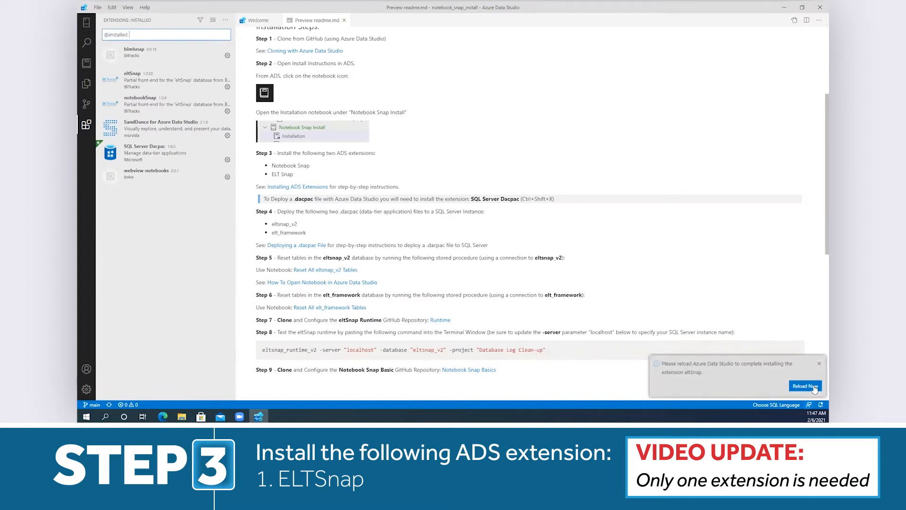
click(814, 387)
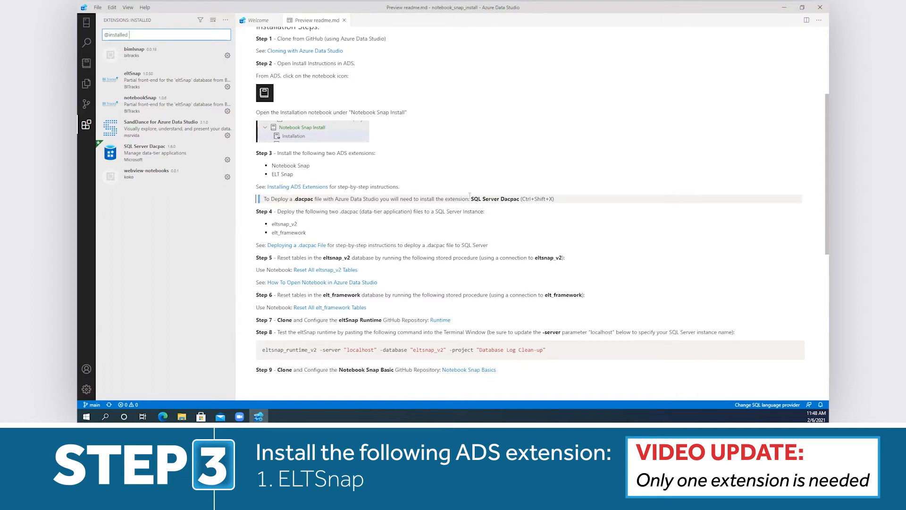
- Search the extension marketplace for SQL Server dacpac
drag(133, 35, 89, 31)
text(SQL Server dacpac)
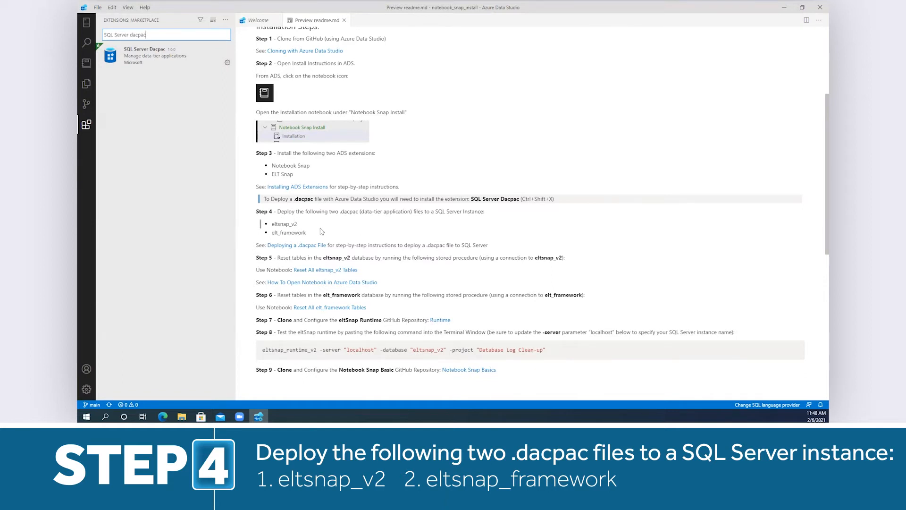
- Open the linked Deploying a .dacpac File instructions from the readme and review the steps
click(303, 246)
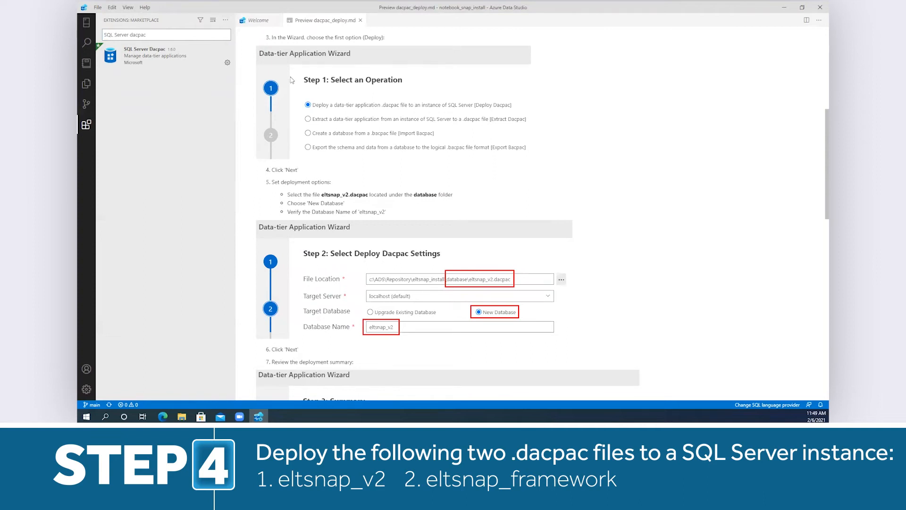
scroll(437, 309, down, 5)
scroll(504, 353, up, 7)
scroll(505, 353, up, 4)
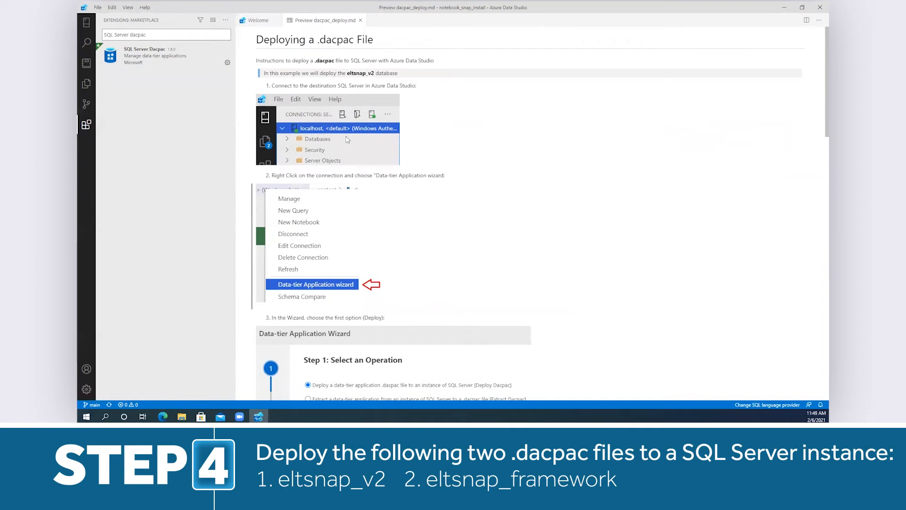
- Connect to the SRV7 default server and start the Data-tier Application wizard on it with the Deploy Dacpac operation
click(87, 26)
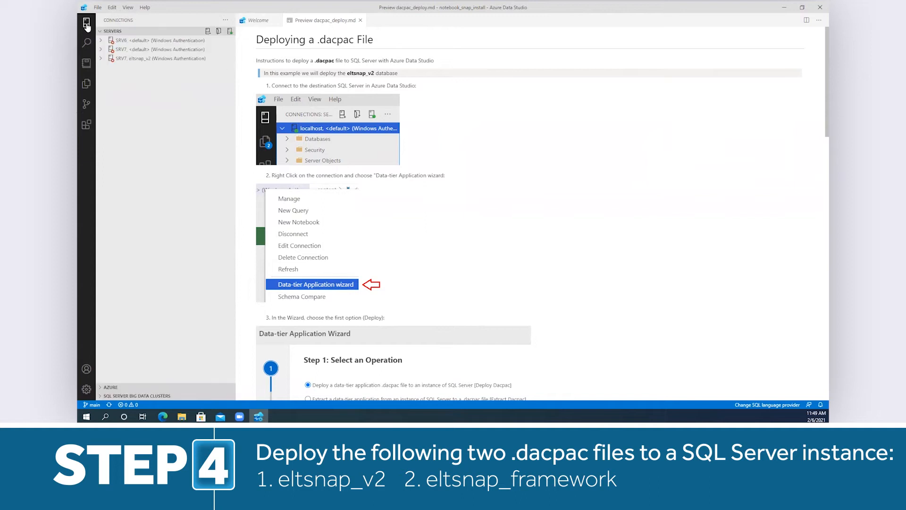
click(140, 50)
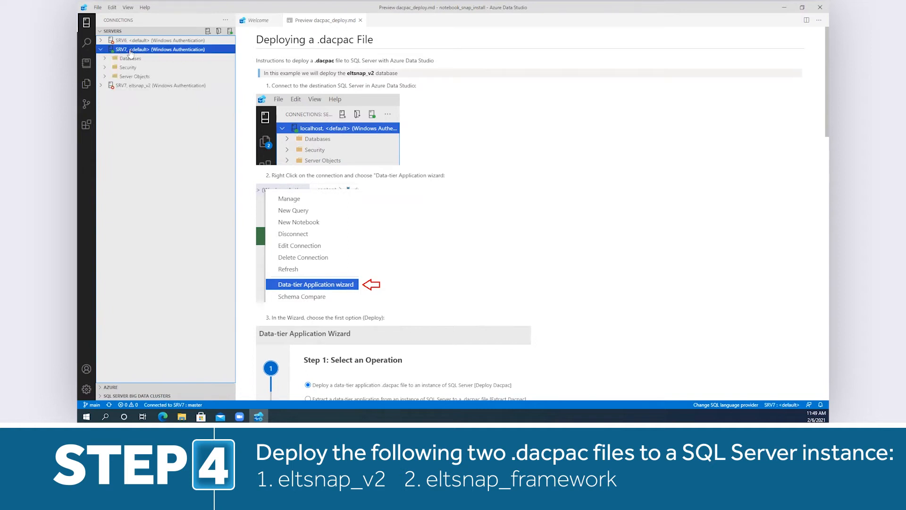
right_click(131, 52)
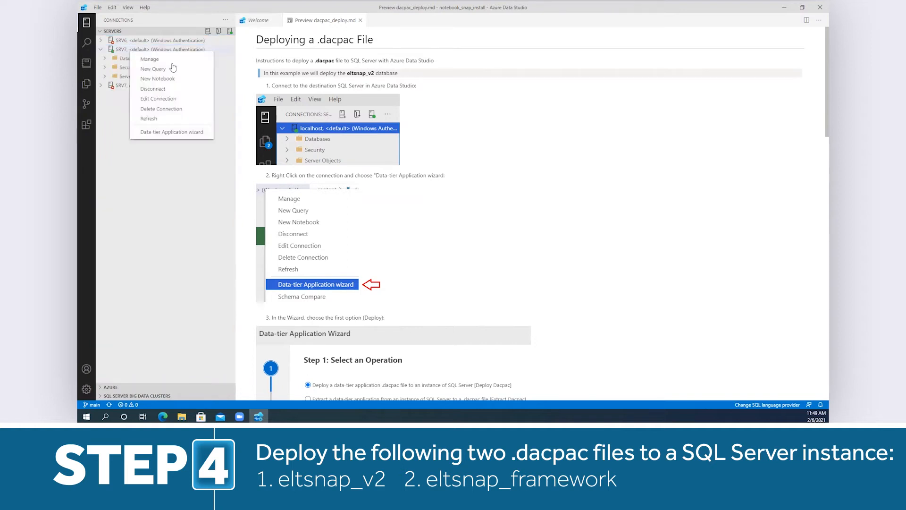
click(202, 135)
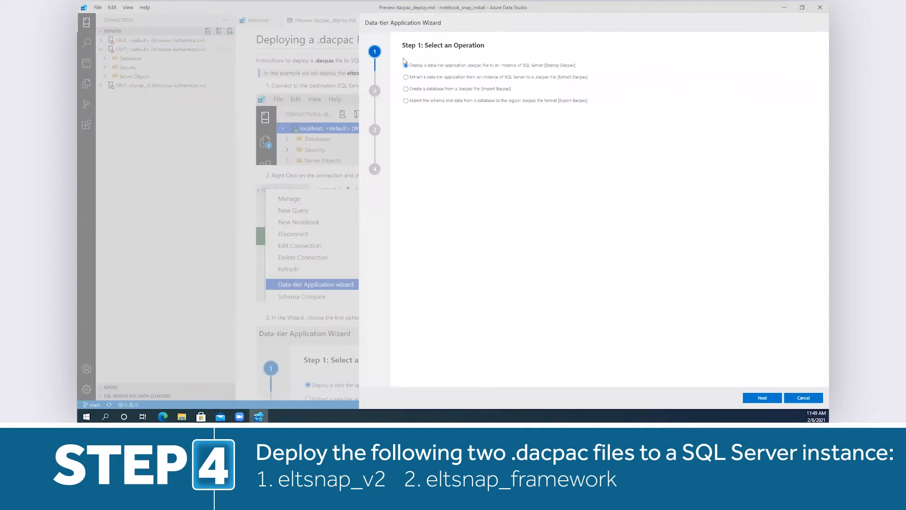
click(757, 399)
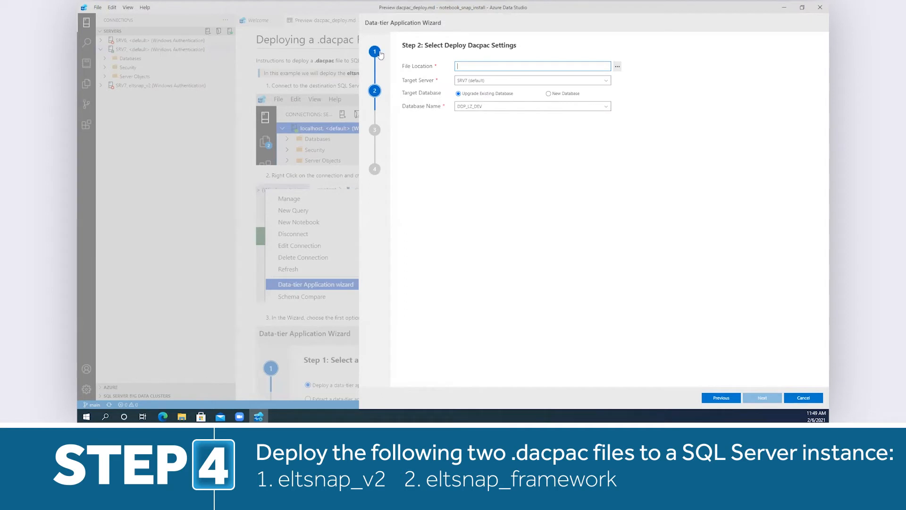
- Deploy elt_framework.dacpac from the notebook_snap_install\database folder as a new database on SRV7
click(618, 67)
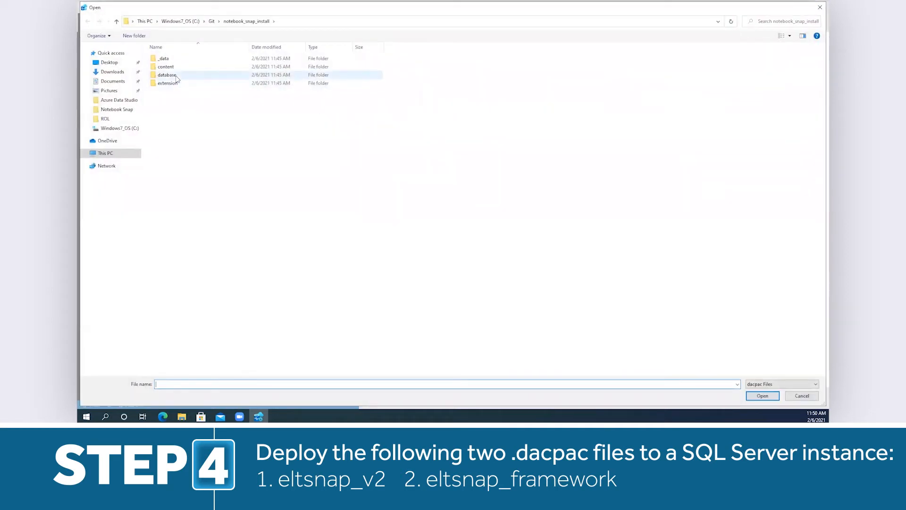
double_click(176, 77)
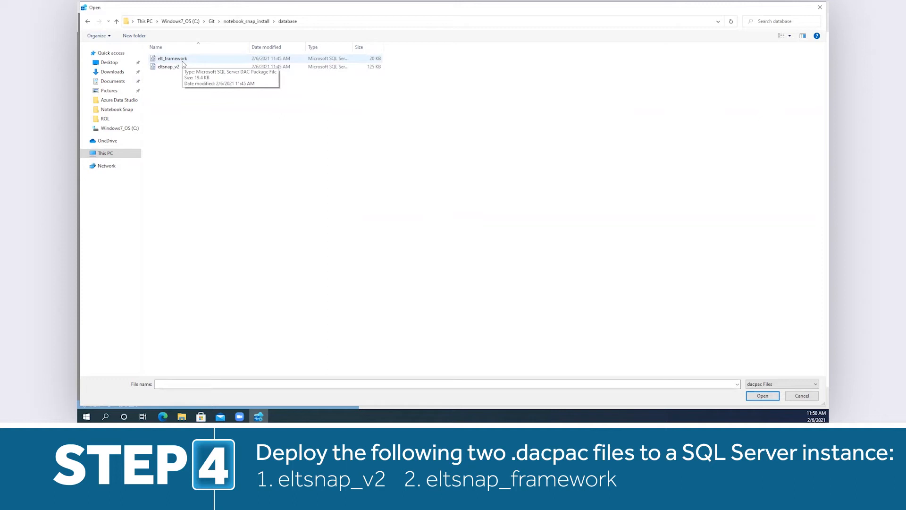
click(183, 61)
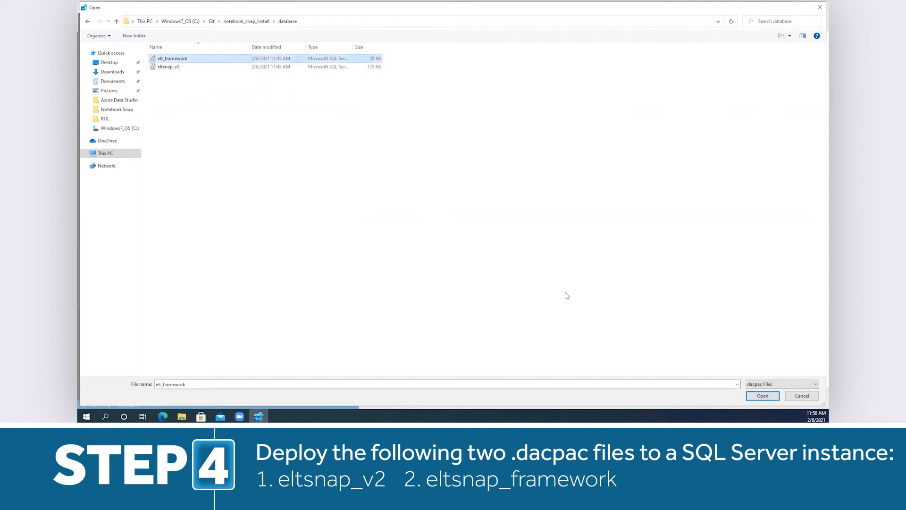
click(763, 396)
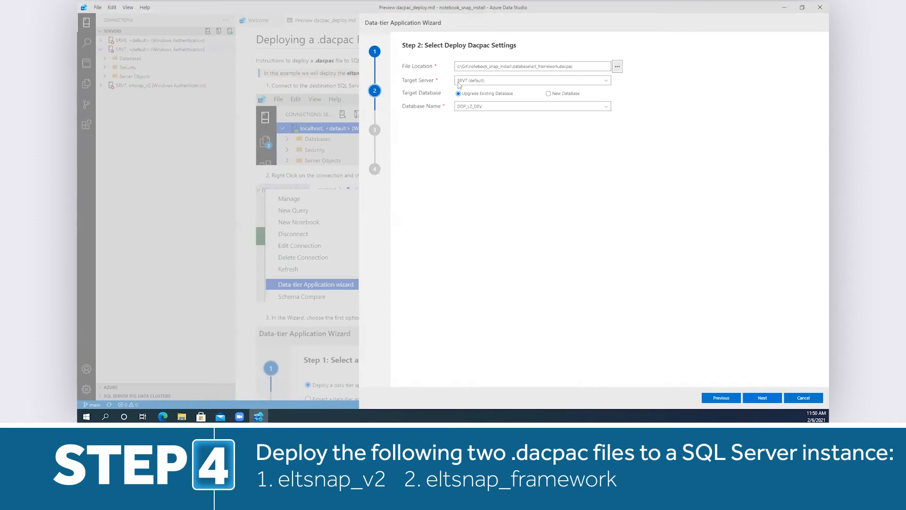
click(548, 94)
click(763, 399)
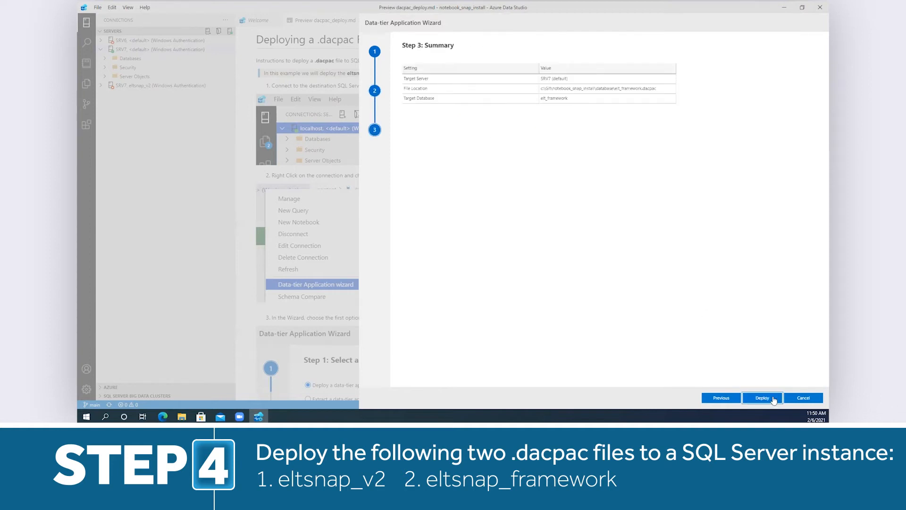
click(759, 399)
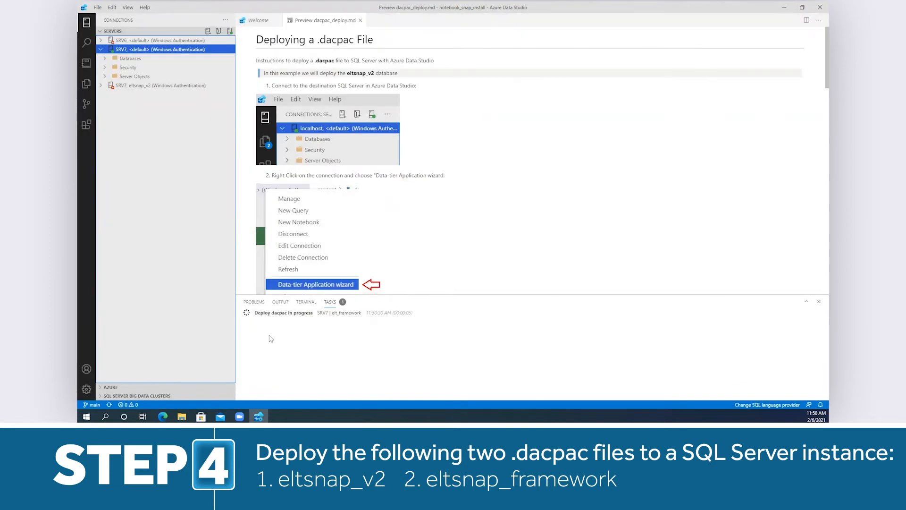
- Start the Data-tier Application wizard again for the SRV7 default connection, keeping the Deploy Dacpac operation
scroll(562, 205, down, 10)
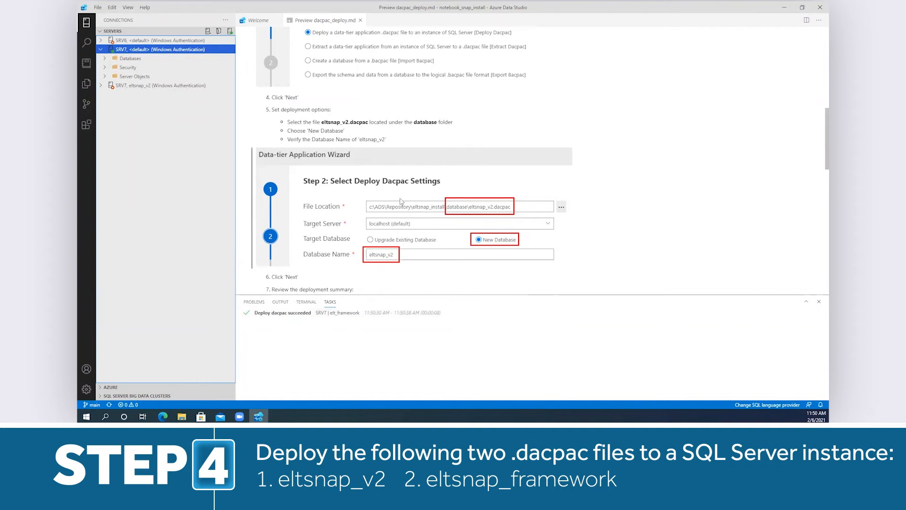
scroll(400, 200, up, 10)
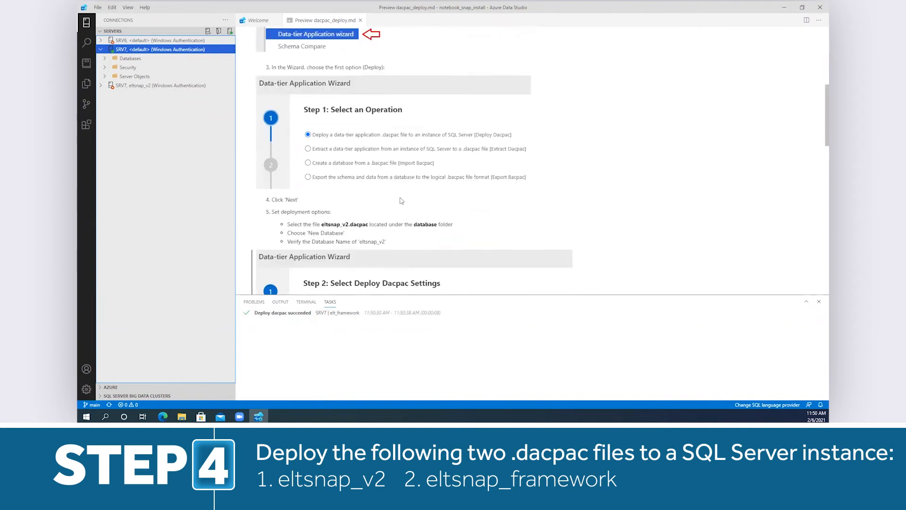
right_click(150, 51)
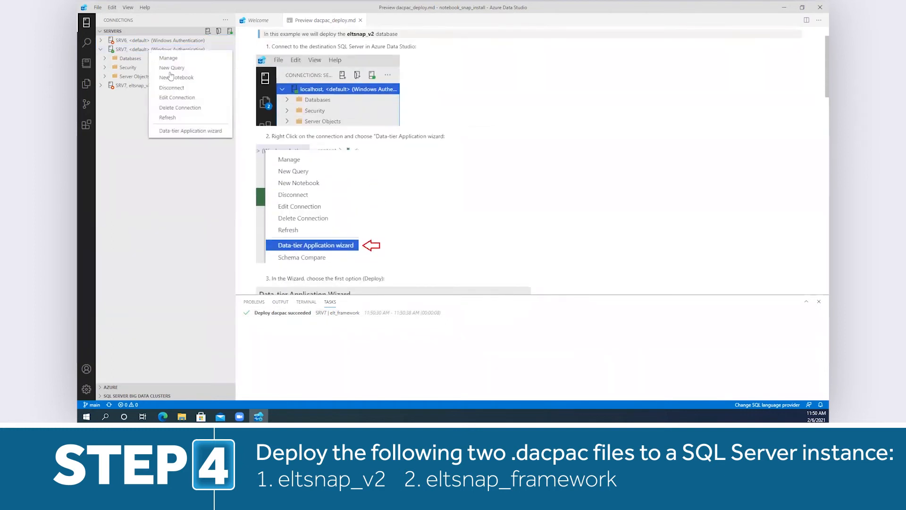
click(187, 131)
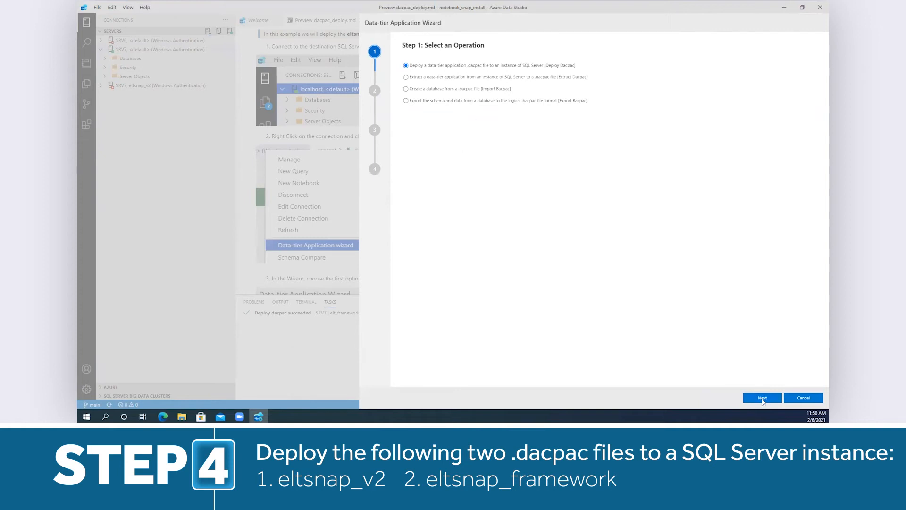
click(755, 399)
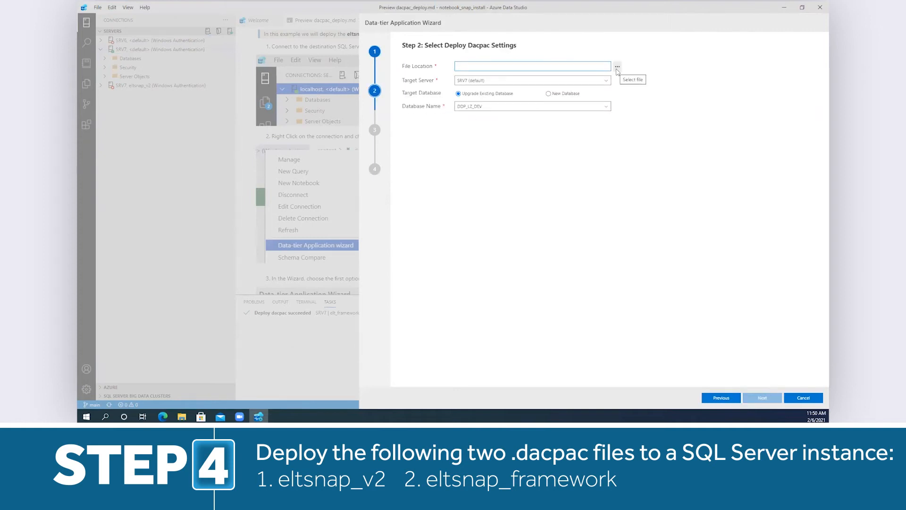
- Deploy eltsnap_v2.dacpac from the database folder to SRV7 as a new database
click(617, 68)
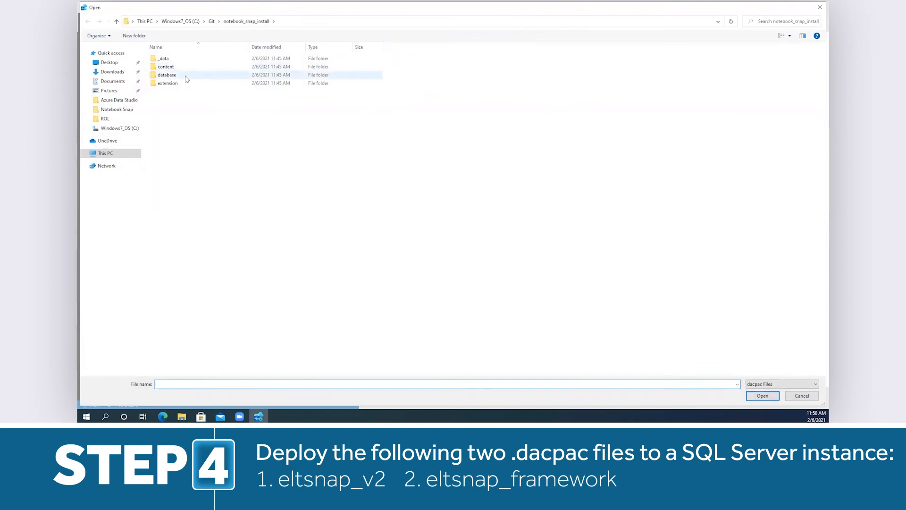
double_click(187, 76)
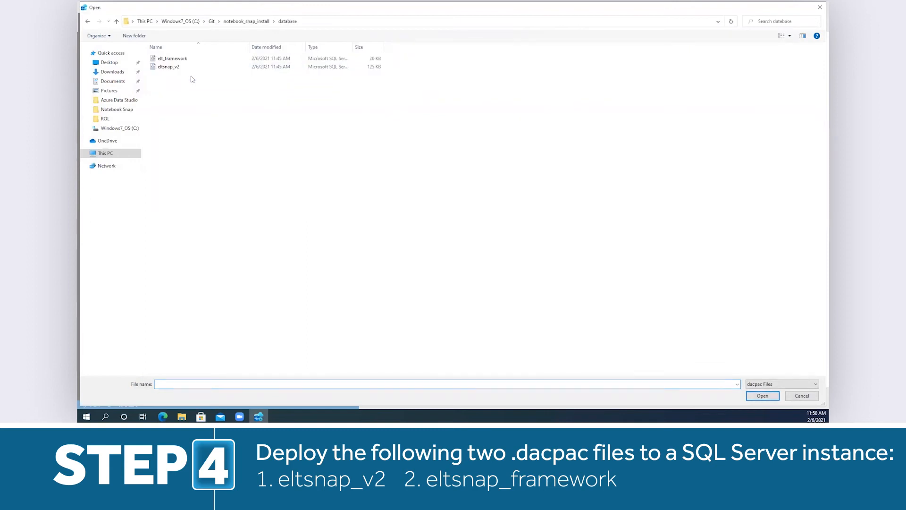
click(164, 68)
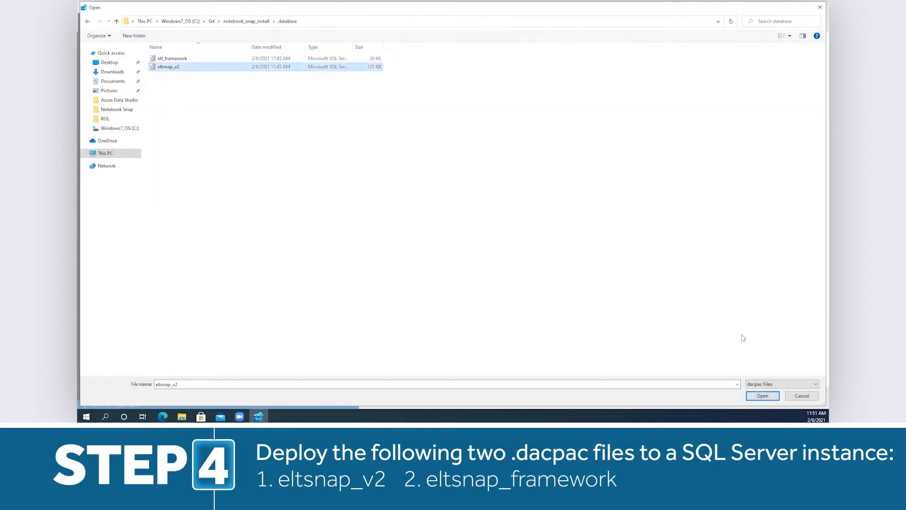
click(764, 396)
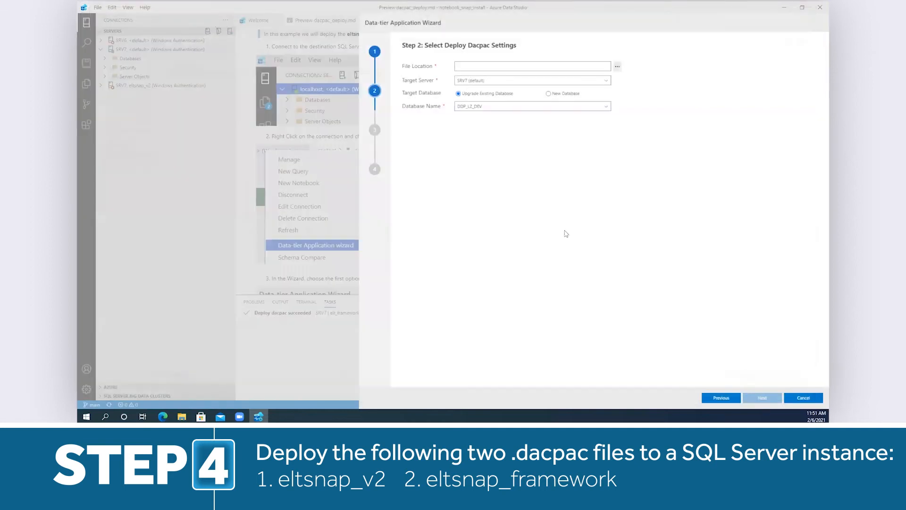
click(554, 93)
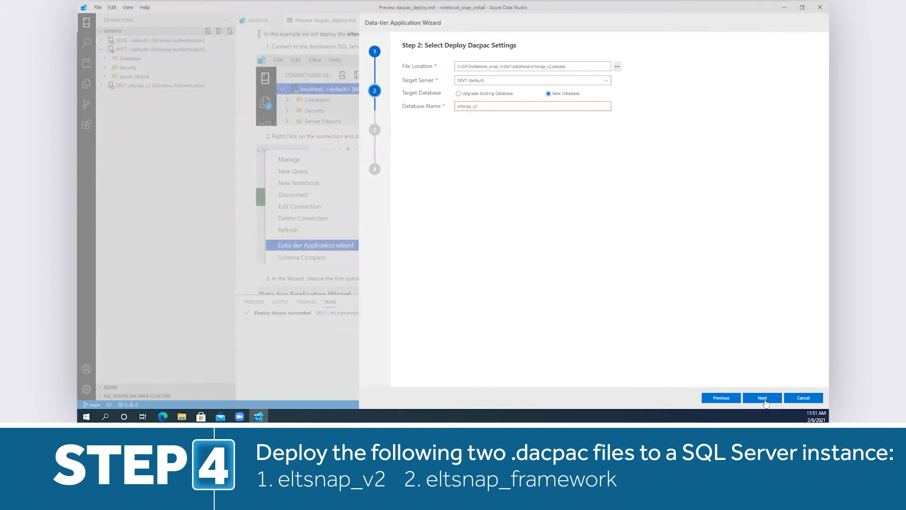
click(763, 398)
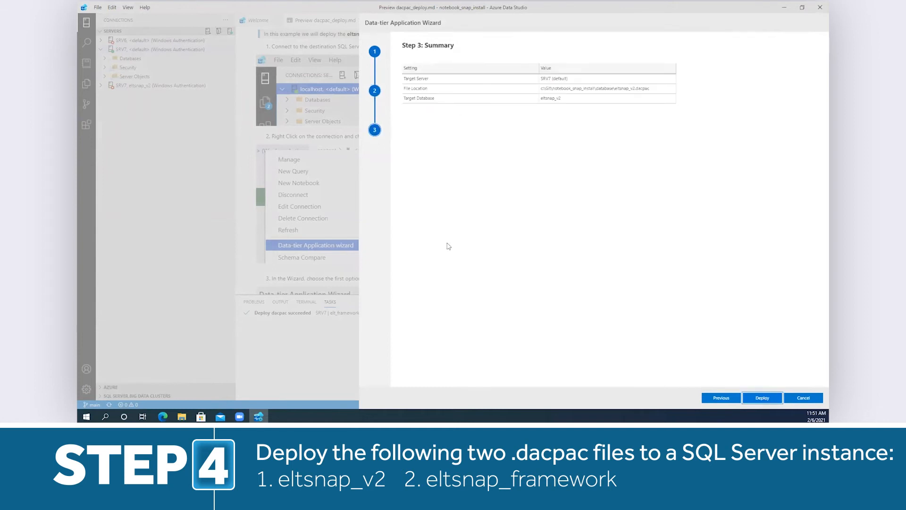
click(763, 398)
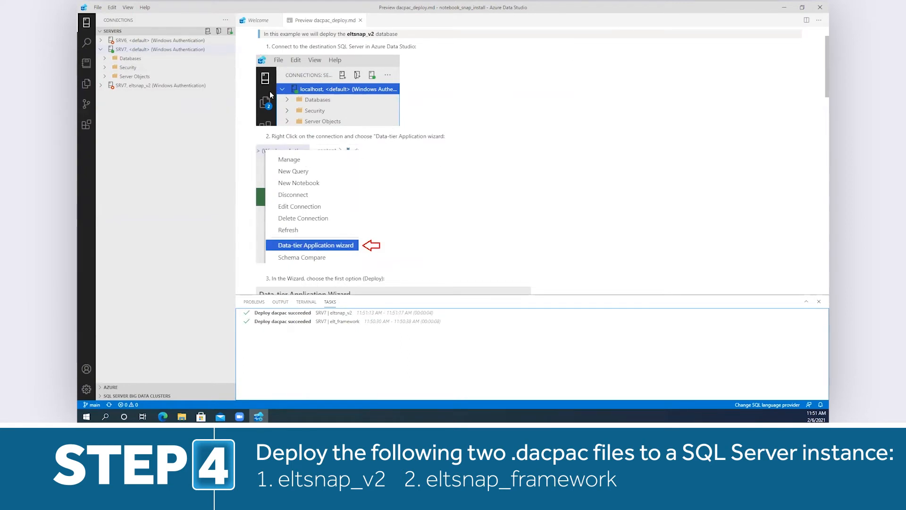
- From the Installation instructions, open the Reset All eltsnap_v2 Tables notebook and run its stored procedure on the SRV7 eltsnap_v2 connection
click(86, 66)
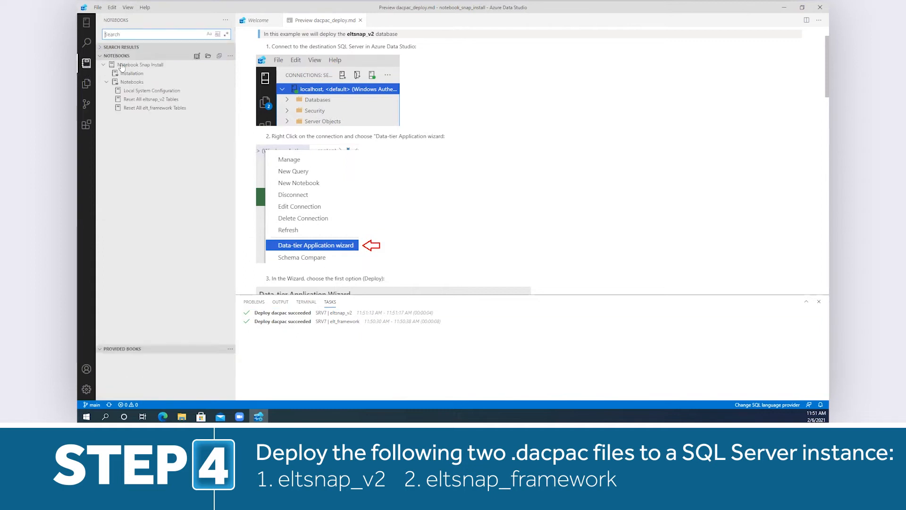
click(133, 73)
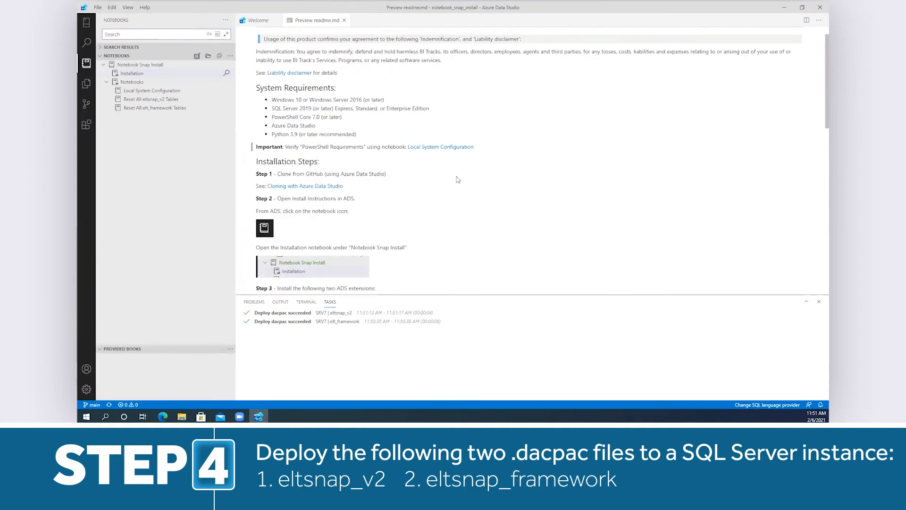
scroll(484, 167, down, 10)
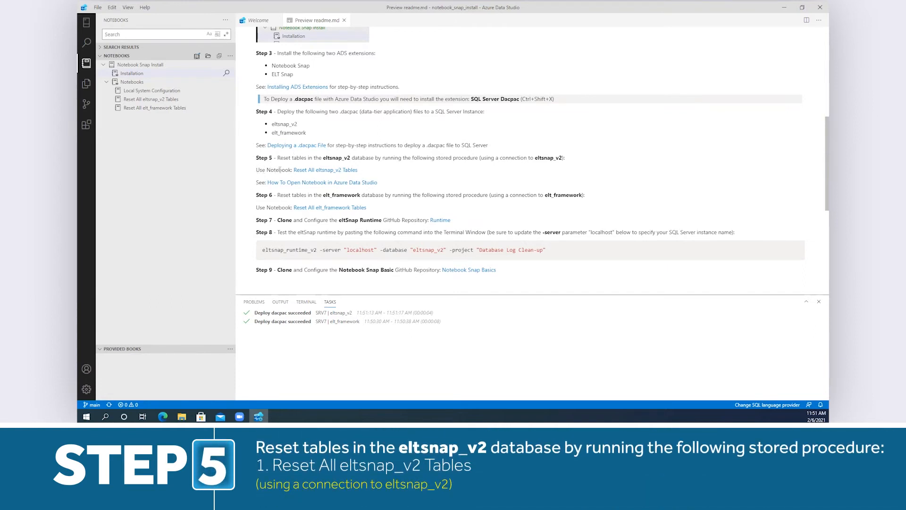
click(334, 170)
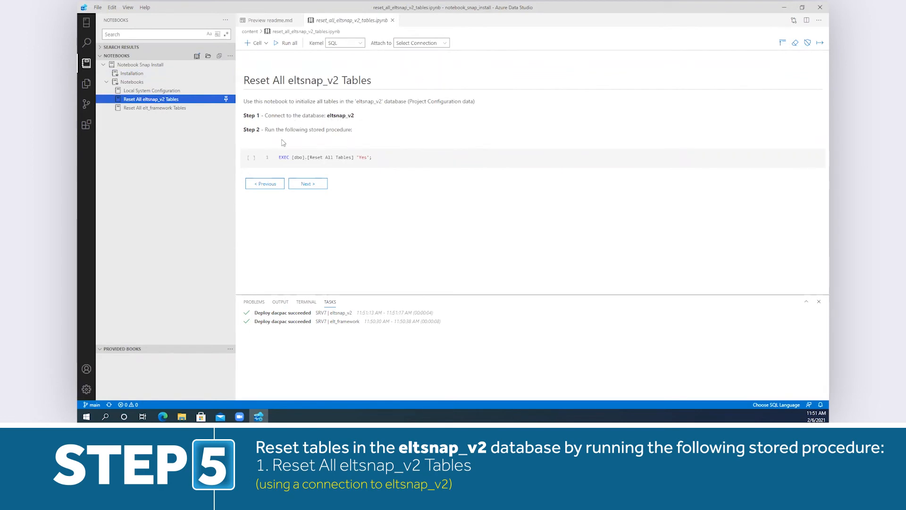
click(250, 159)
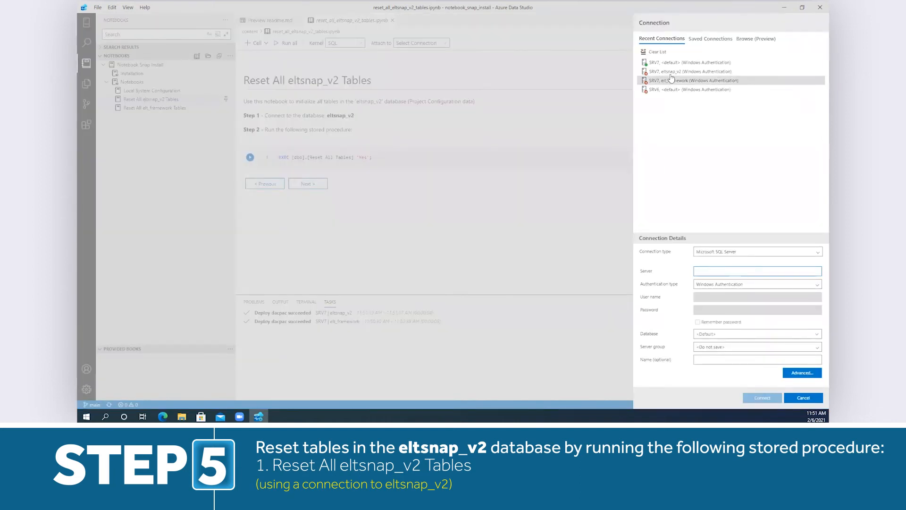
click(726, 72)
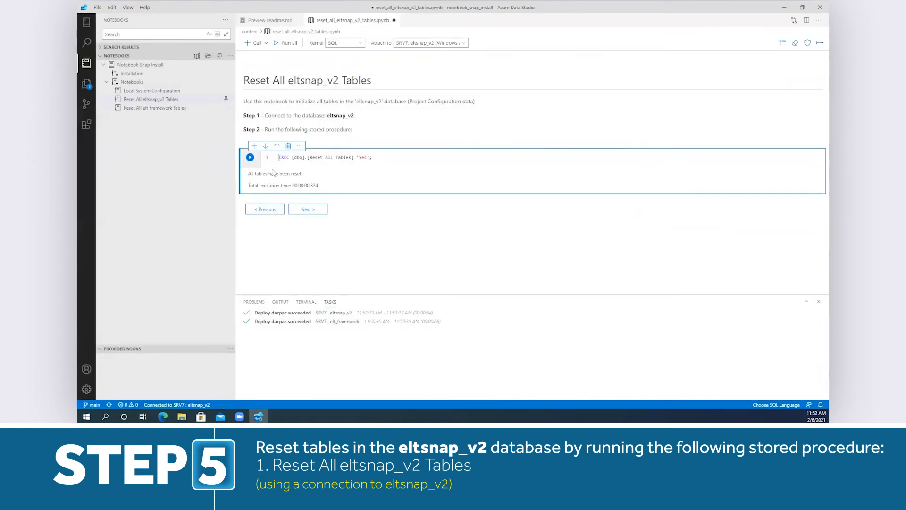
- Open the Reset All elt_framework Tables notebook from the instructions and run its stored procedure on the SRV7 elt_framework connection
click(271, 20)
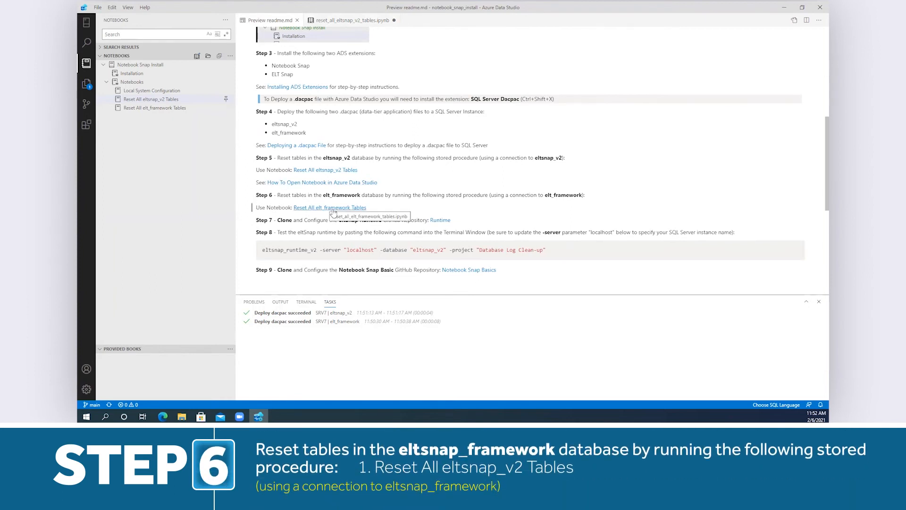
click(333, 211)
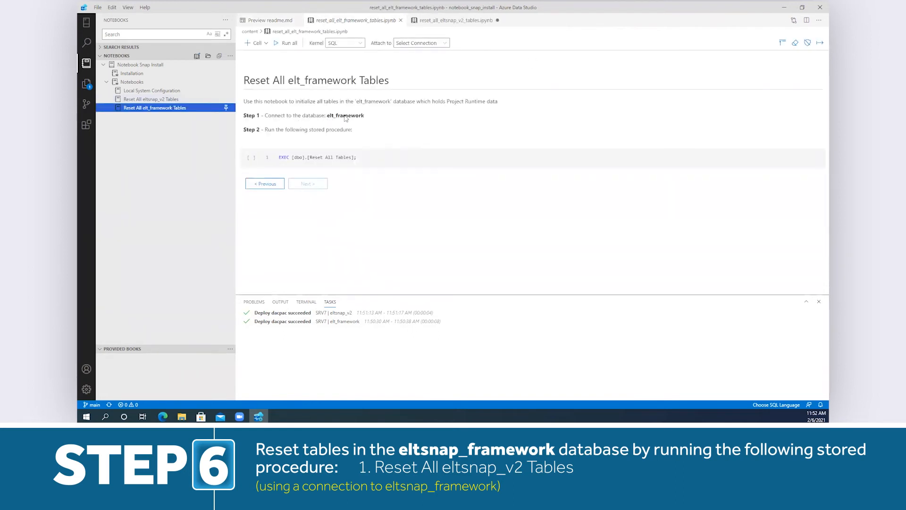
click(251, 157)
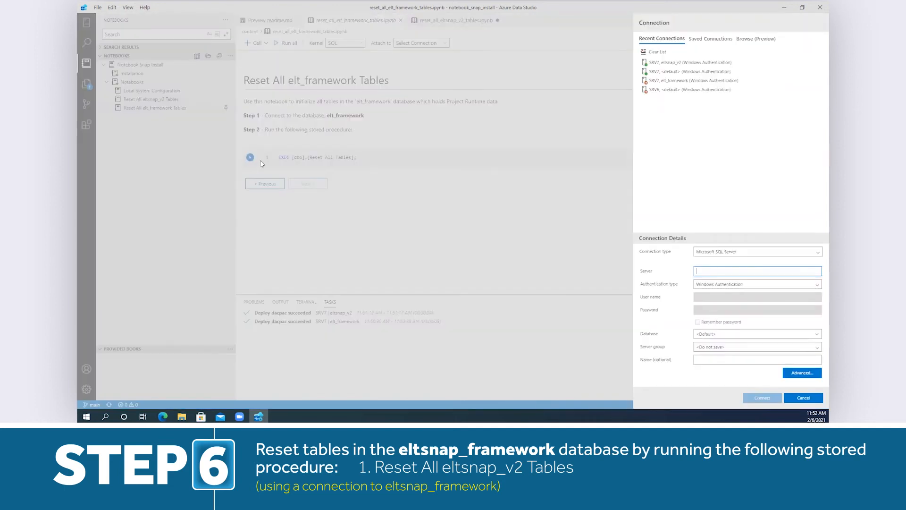
click(668, 82)
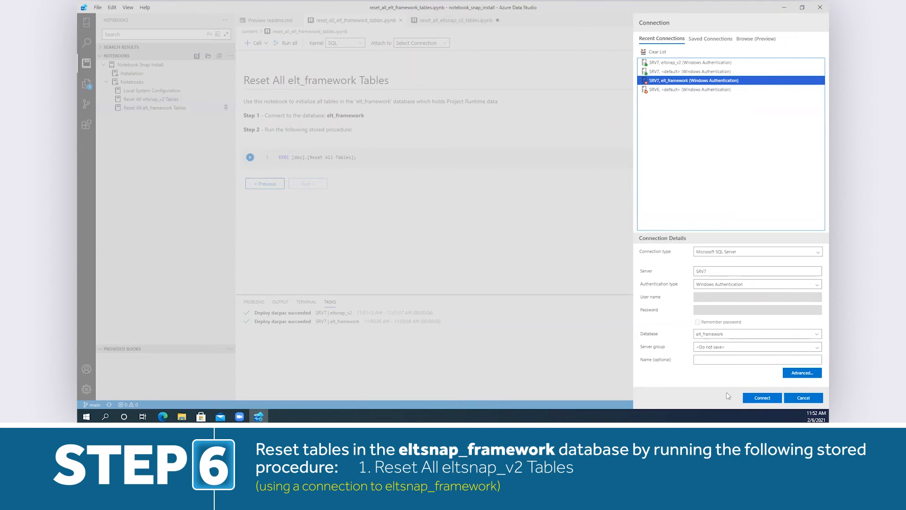
click(761, 398)
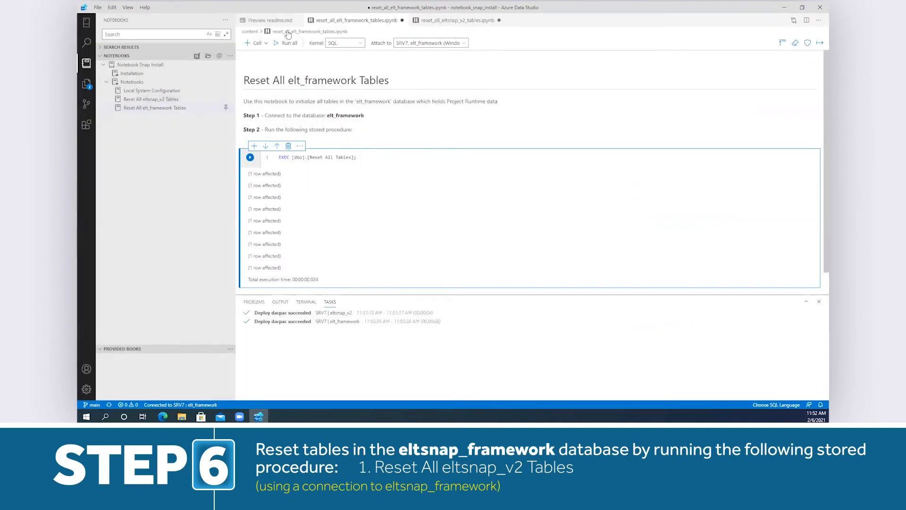
- Open the eltsnap_runtime GitHub repository in the browser from the Step 7 Runtime link and copy its clone URL
click(271, 20)
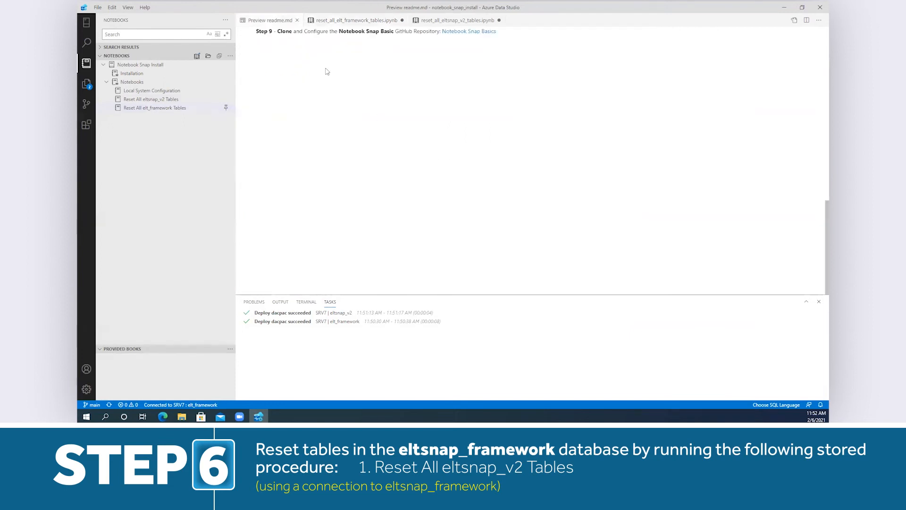
scroll(391, 119, up, 5)
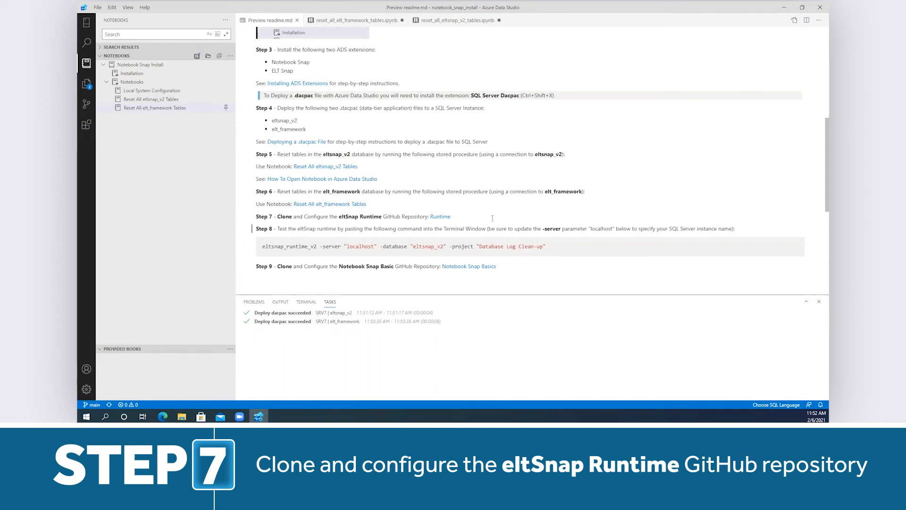
click(444, 218)
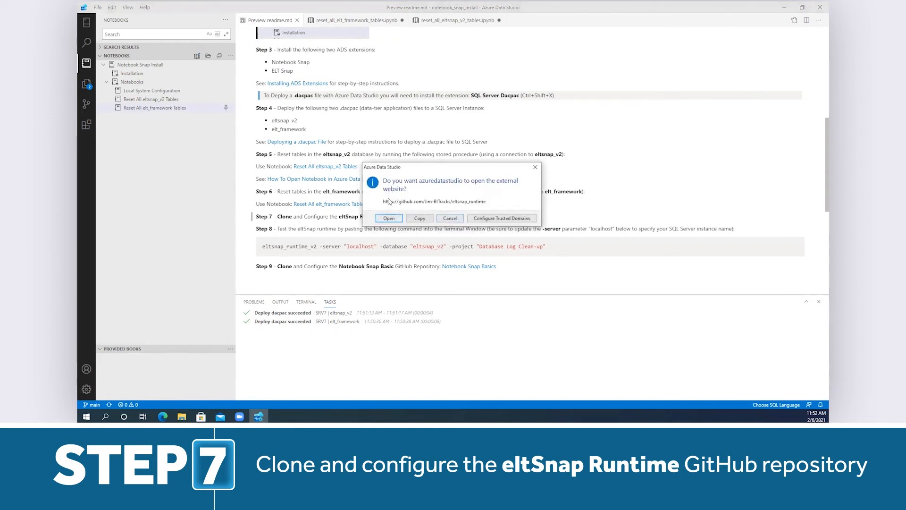
click(389, 220)
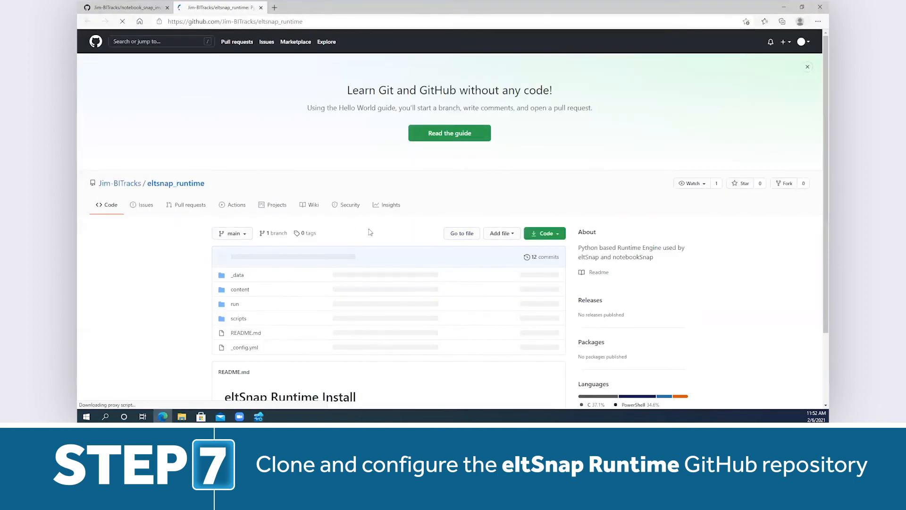
click(546, 233)
click(503, 278)
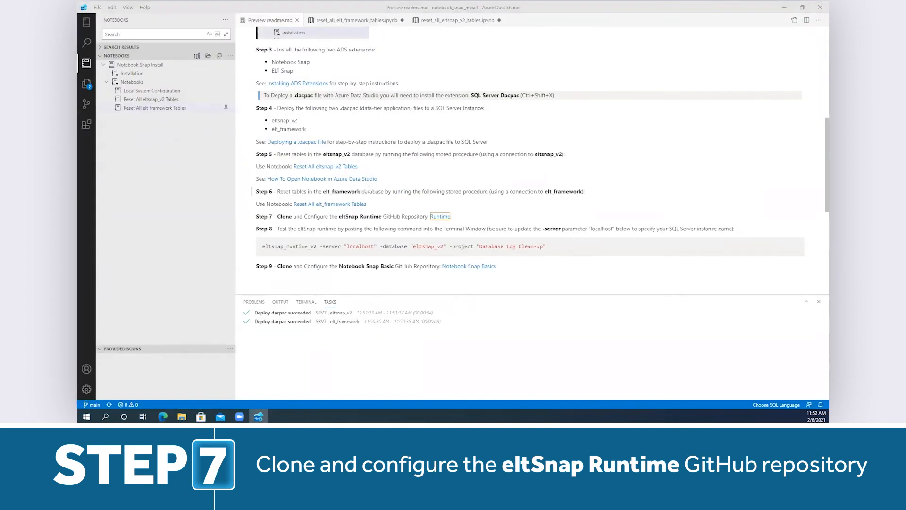
- Clone the eltsnap_runtime repository into the Git folder on the C: drive and add it to the current workspace
key(ctrl+shift+p)
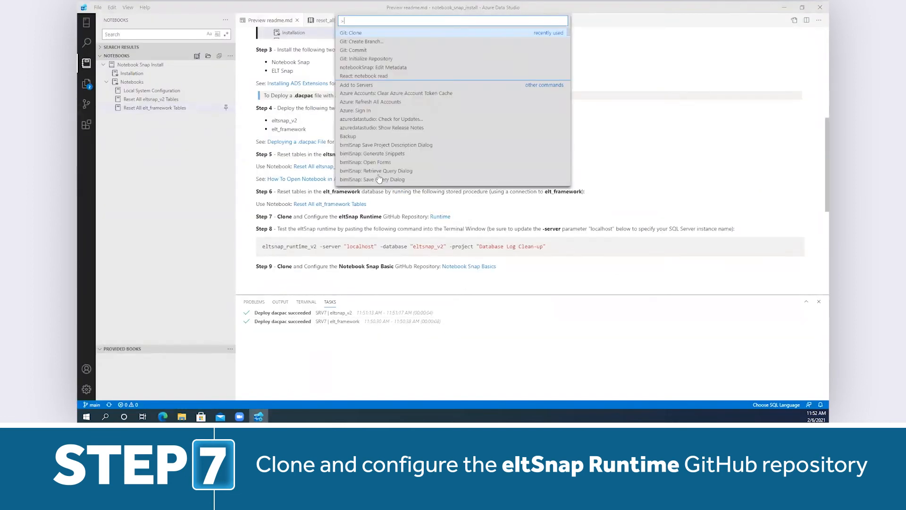
click(382, 33)
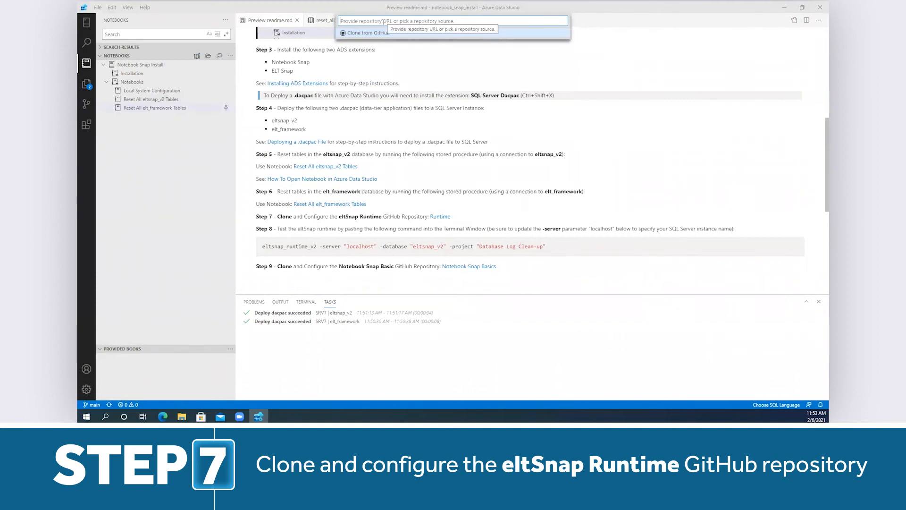
right_click(384, 22)
click(402, 74)
key(Return)
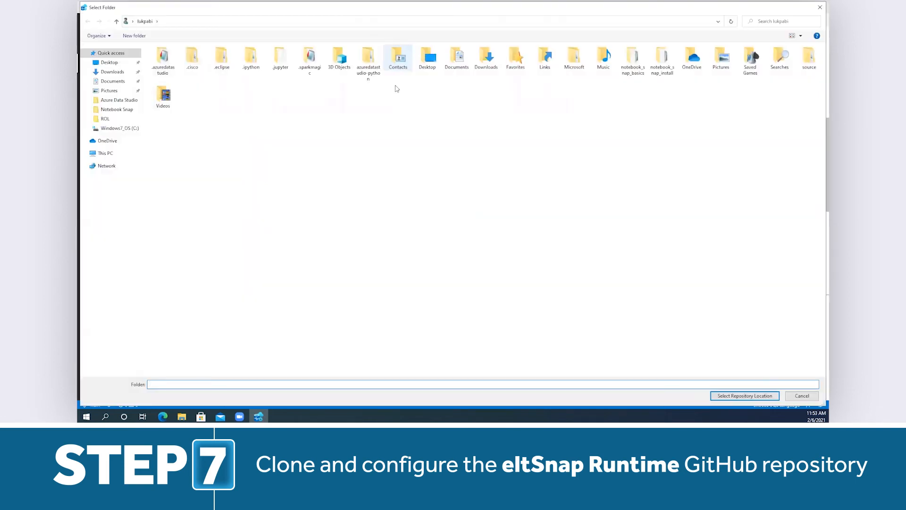
click(120, 129)
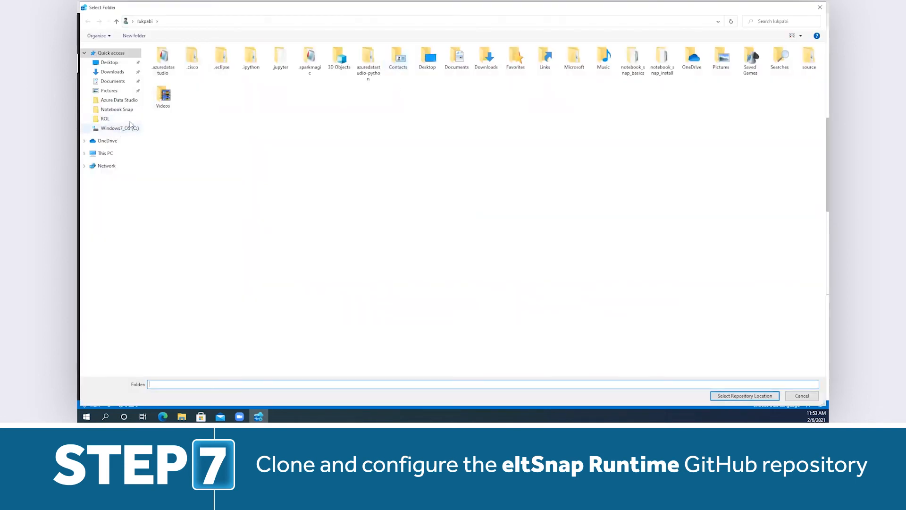
click(163, 92)
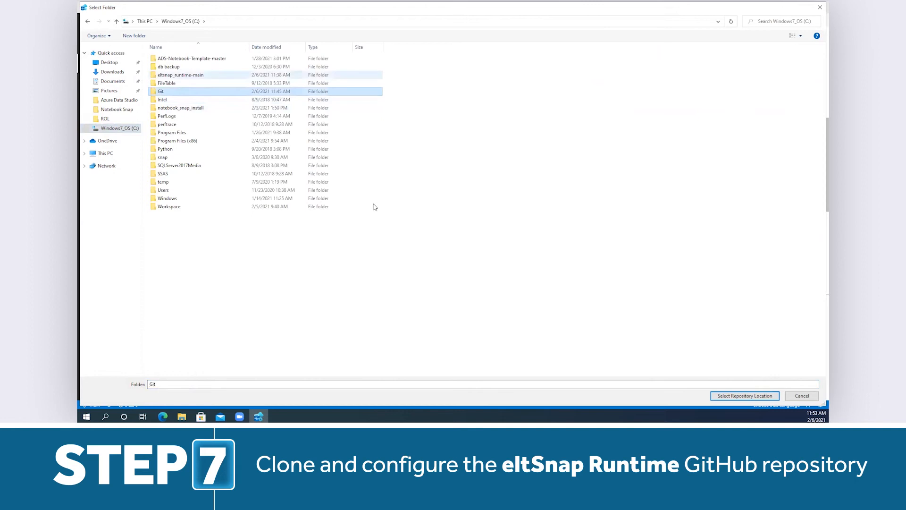
click(741, 397)
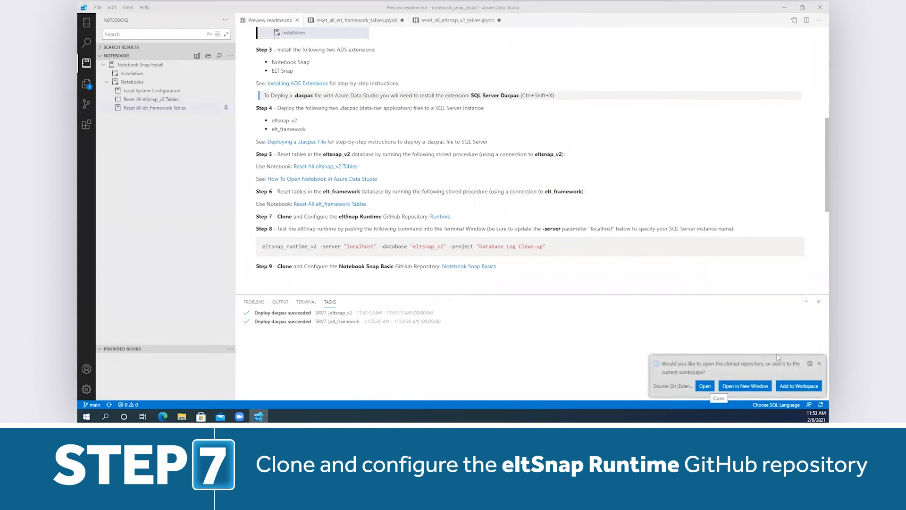
click(796, 387)
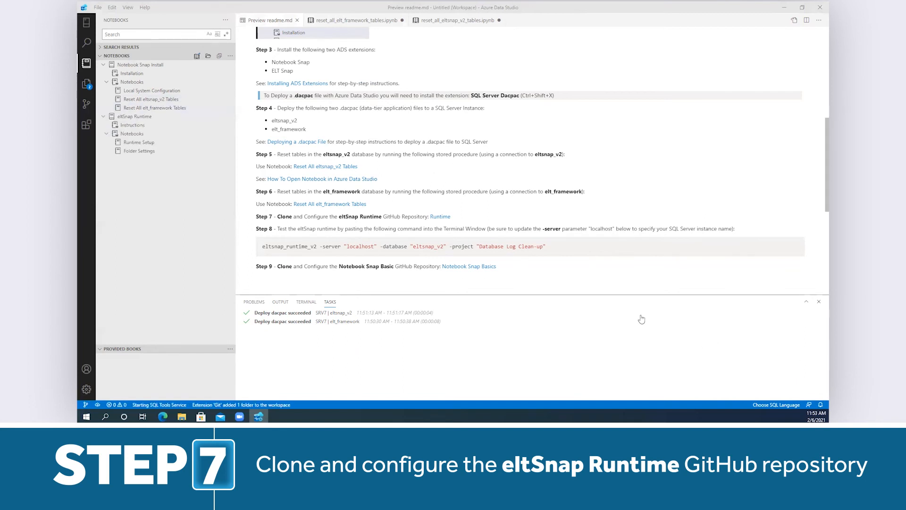
- Open the Runtime Setup notebook from the eltSnap Runtime instructions at the section on setting the current location
click(155, 126)
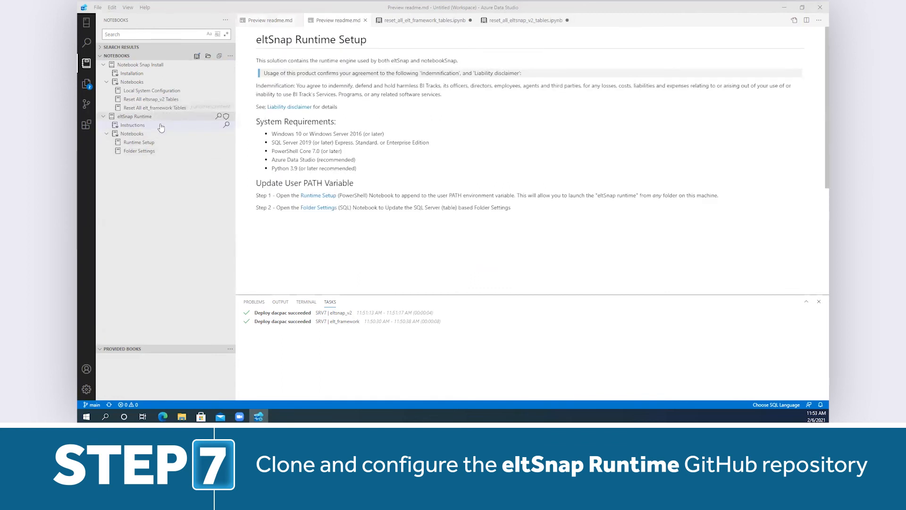
click(324, 196)
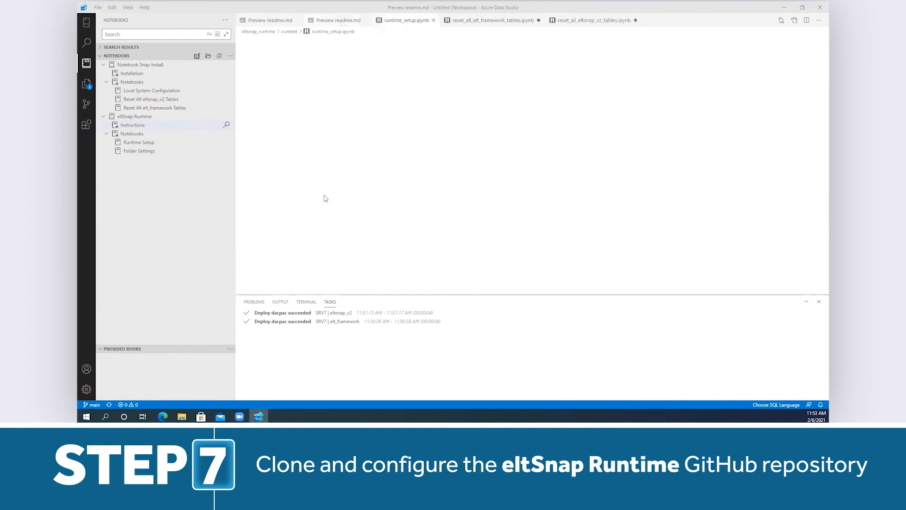
scroll(620, 177, down, 1)
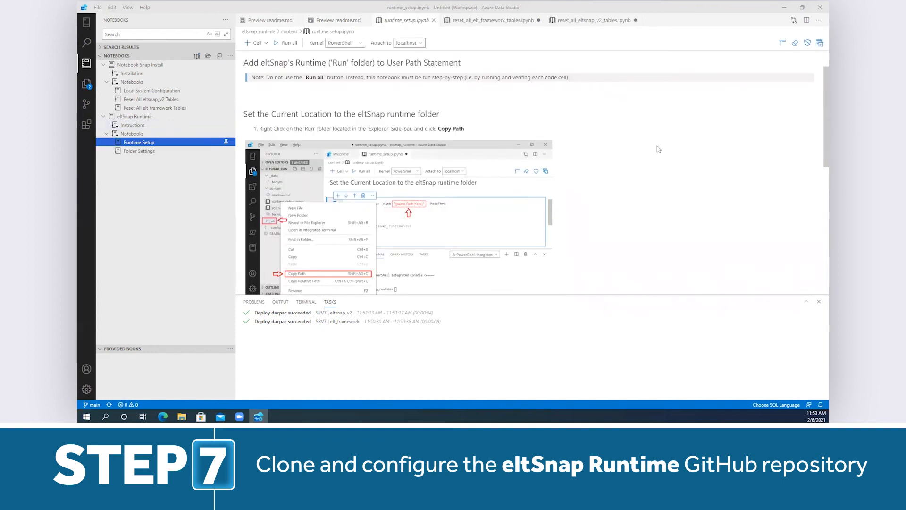
scroll(659, 149, down, 1)
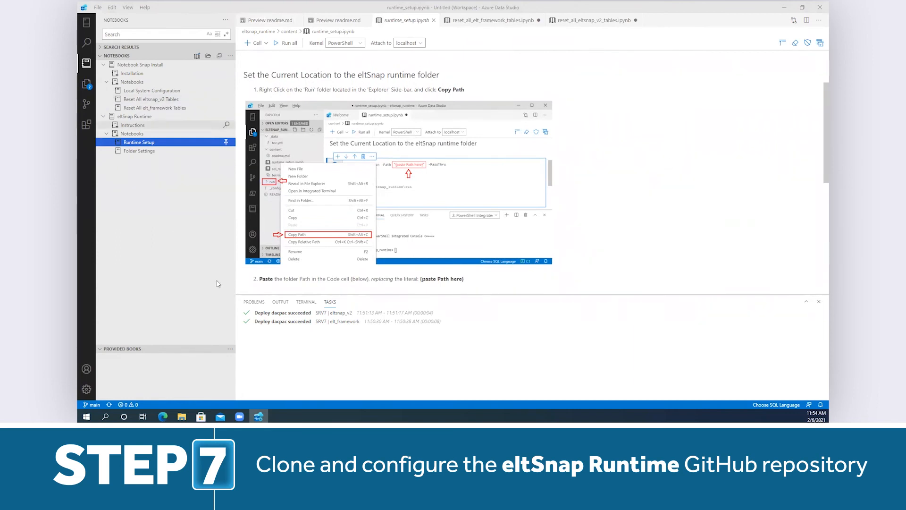
- Copy the full path of the run folder inside the eltsnap_runtime project
click(85, 85)
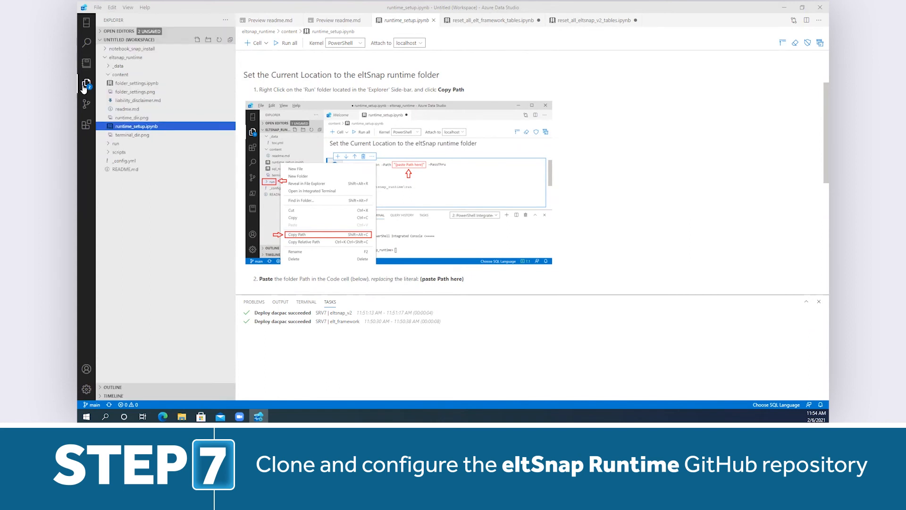
right_click(116, 147)
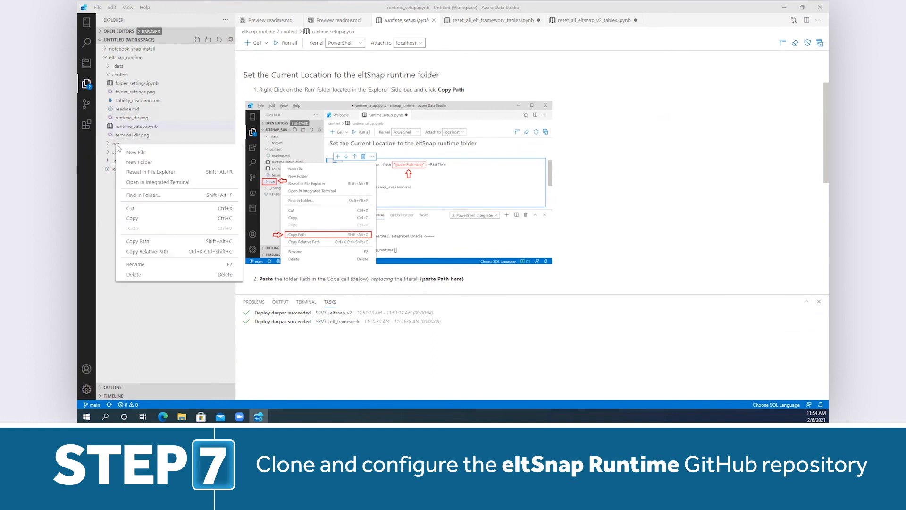
click(156, 242)
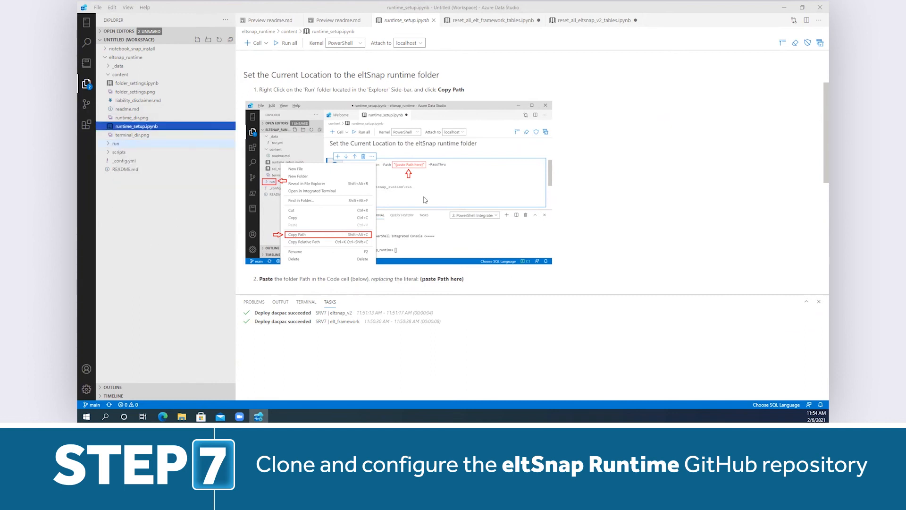
- Replace the path placeholder in the Set-Location cell with C:\Git\eltsnap_runtime\run and run the cell
click(613, 185)
scroll(611, 184, down, 3)
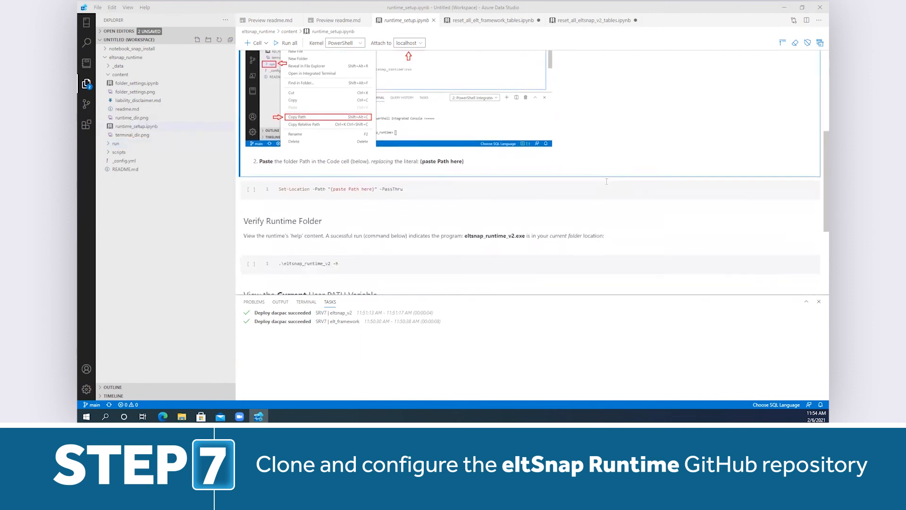
key(shift+Right)
key(shift+Right)
key(shift+Right)
key(shift+Right)
key(shift+Right)
key(shift+Right)
key(shift+Right)
key(shift+Right)
key(shift+Right)
key(shift+Right)
key(shift+Right)
key(shift+Right)
key(shift+Right)
key(shift+Right)
key(shift+Right)
key(shift+Right)
key(shift+Right)
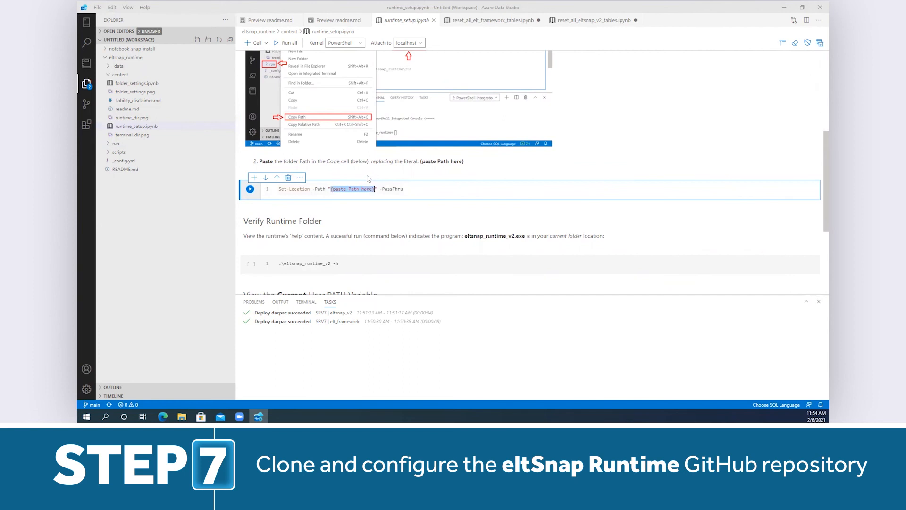
key(ctrl+v)
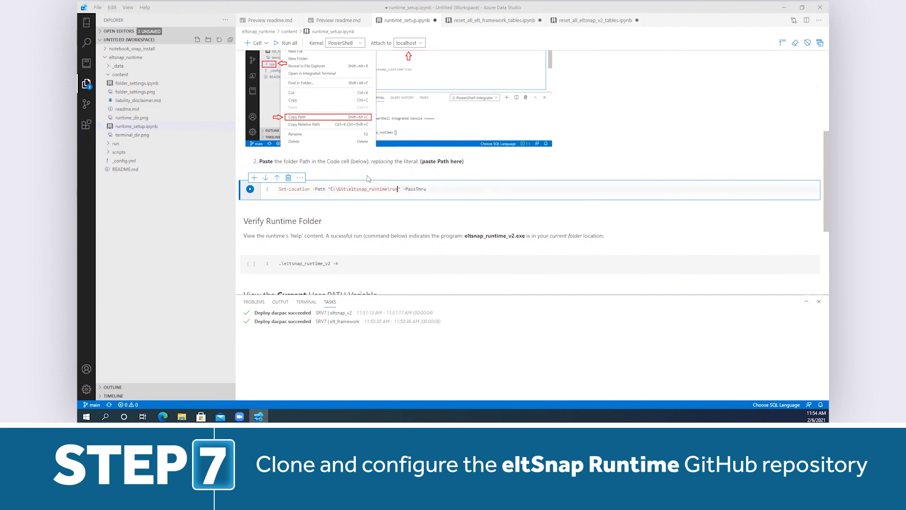
click(351, 168)
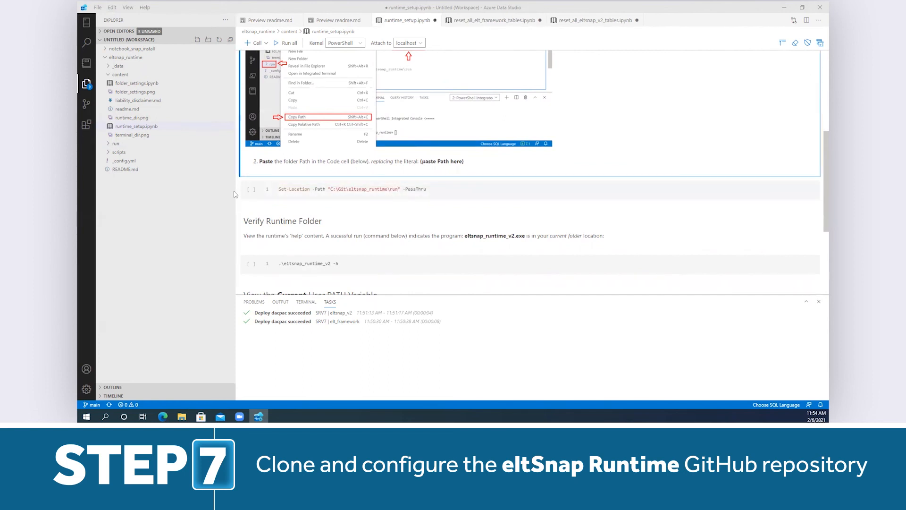
click(250, 190)
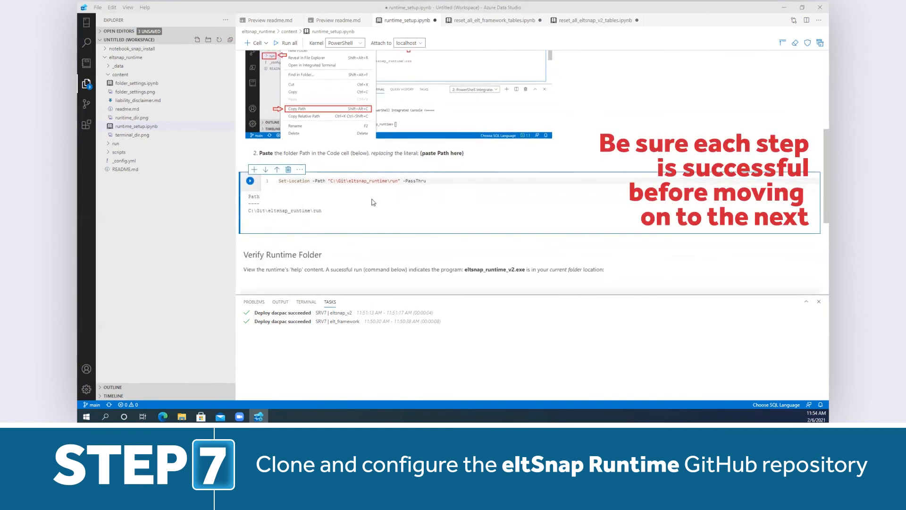
- Run the remaining Runtime Setup cells, from verifying the runtime folder through adding the run folder to the user PATH variable
scroll(312, 180, down, 3)
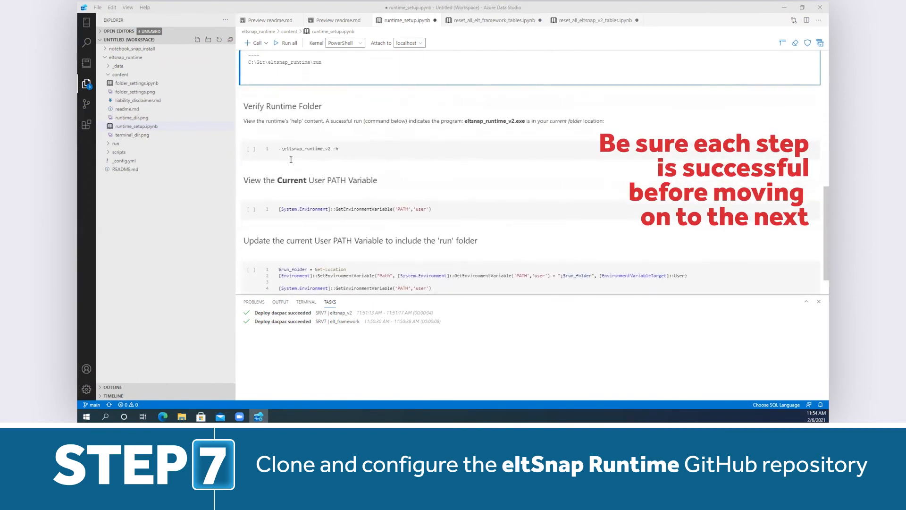
click(251, 150)
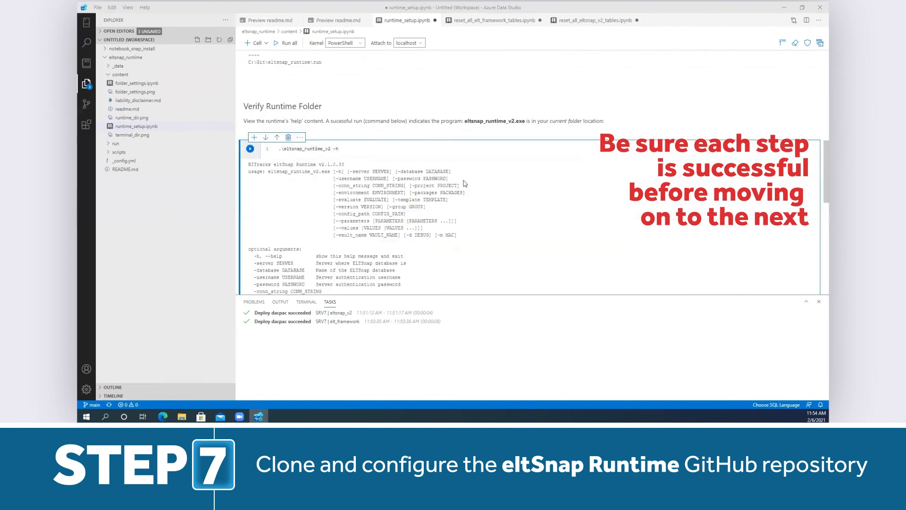
scroll(453, 177, down, 5)
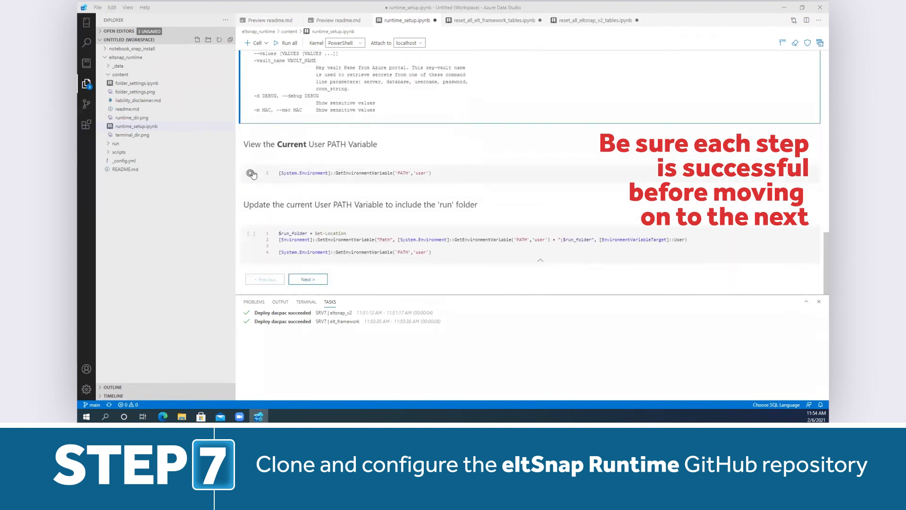
click(250, 173)
scroll(343, 180, down, 1)
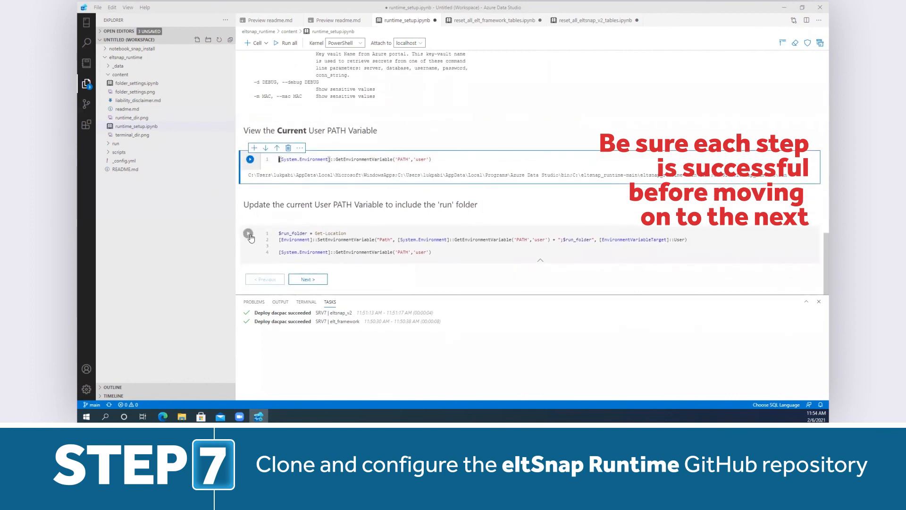
click(250, 235)
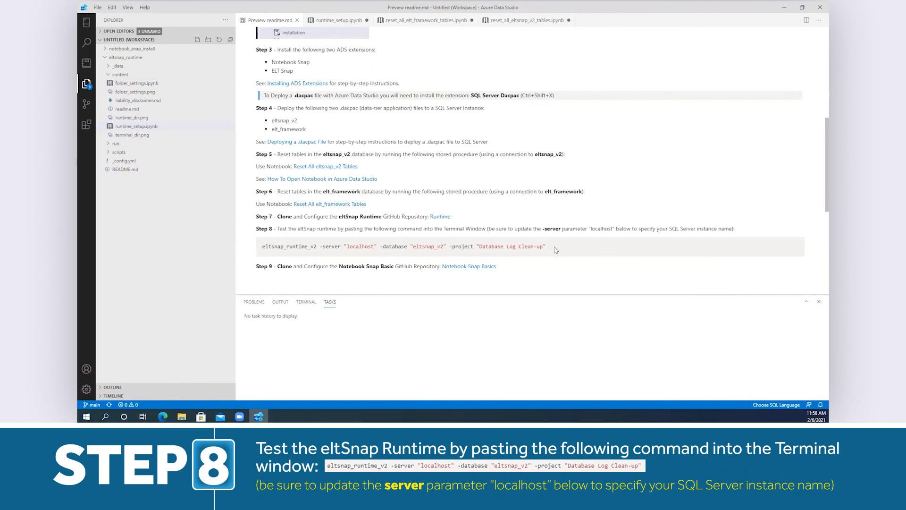
- Copy the Step 8 test command and run it in the terminal: eltsnap_runtime_v2 -server "localhost" -database "eltsnap_v2" -project "Database Log Clean-up"
drag(547, 246, 262, 254)
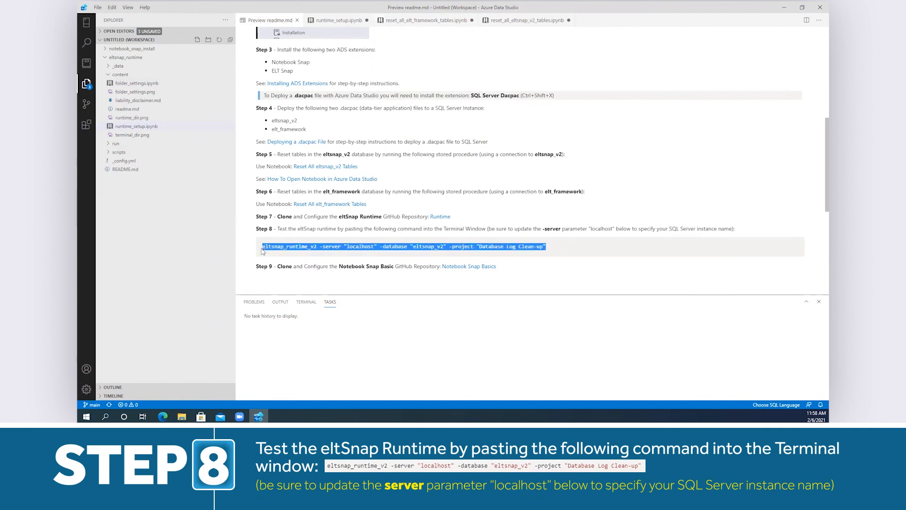
click(309, 303)
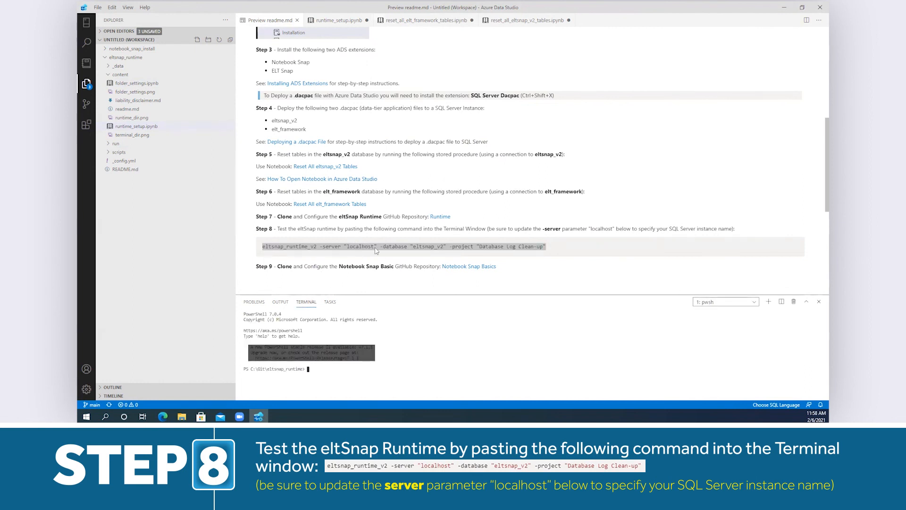
key(ctrl+v)
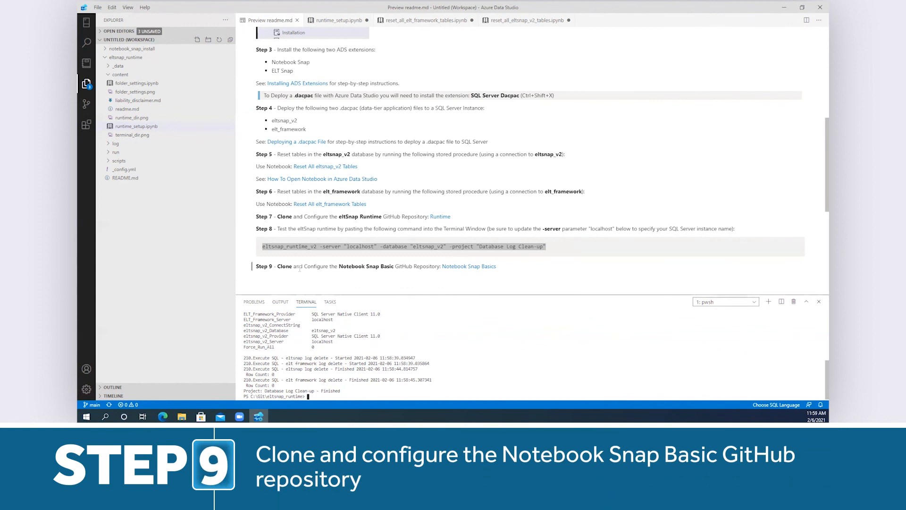
- Open the Notebook Snap Basics repository on GitHub from Step 9 of the instructions and copy its HTTPS clone URL
click(461, 268)
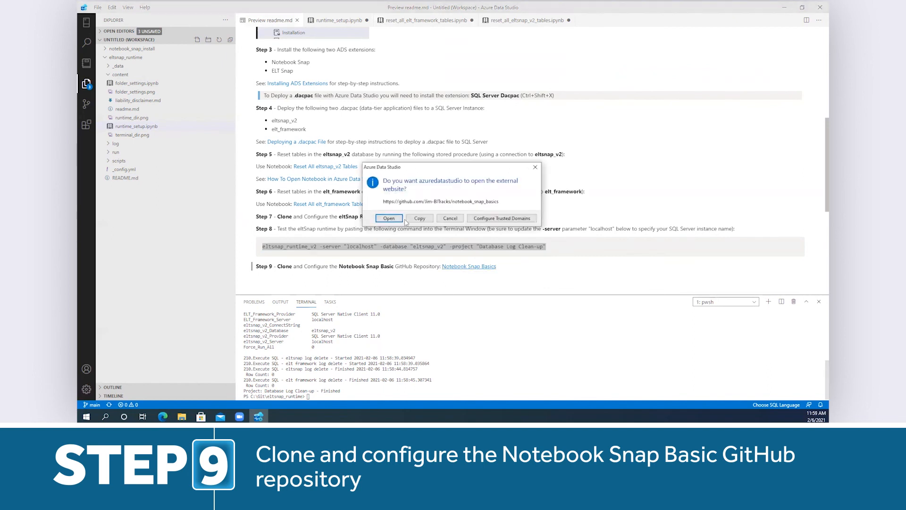
click(390, 219)
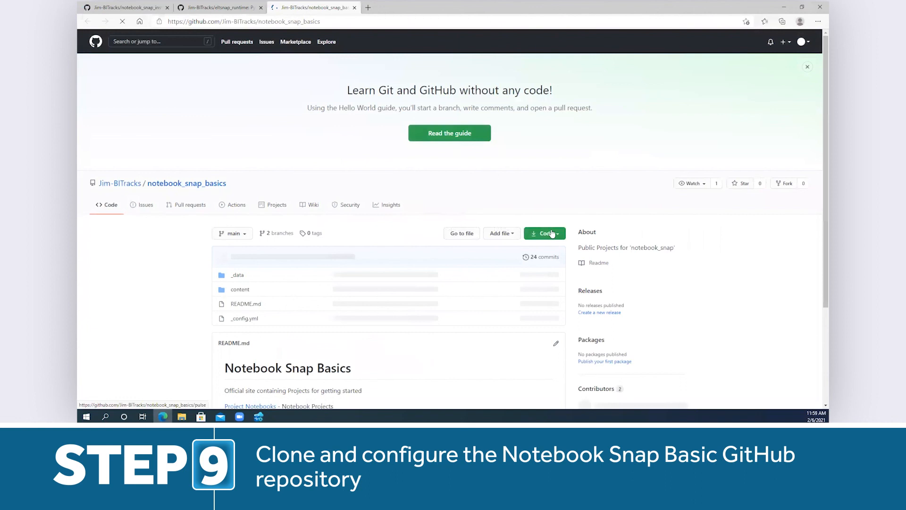
click(560, 234)
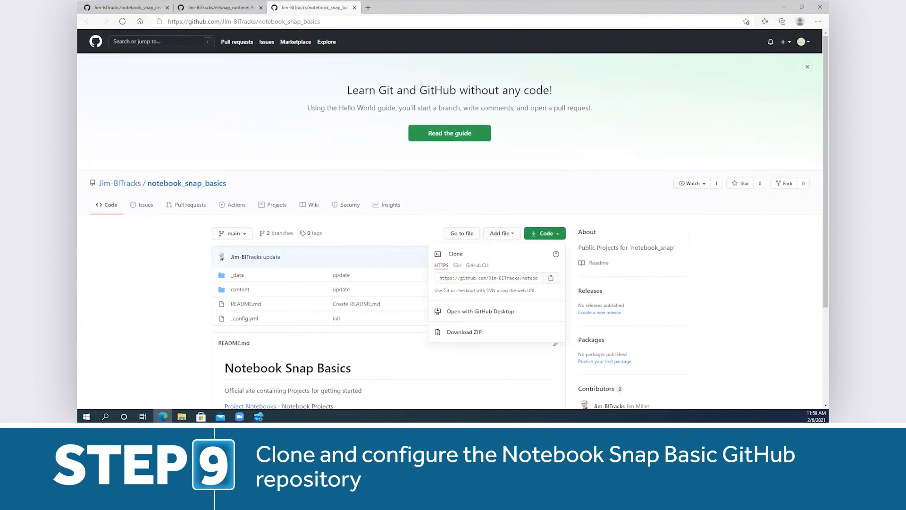
- Switch to Azure Data Studio, clone the notebook_snap_basics repository into the Git folder on the C: drive, and add it to the workspace
mouse_move(258, 416)
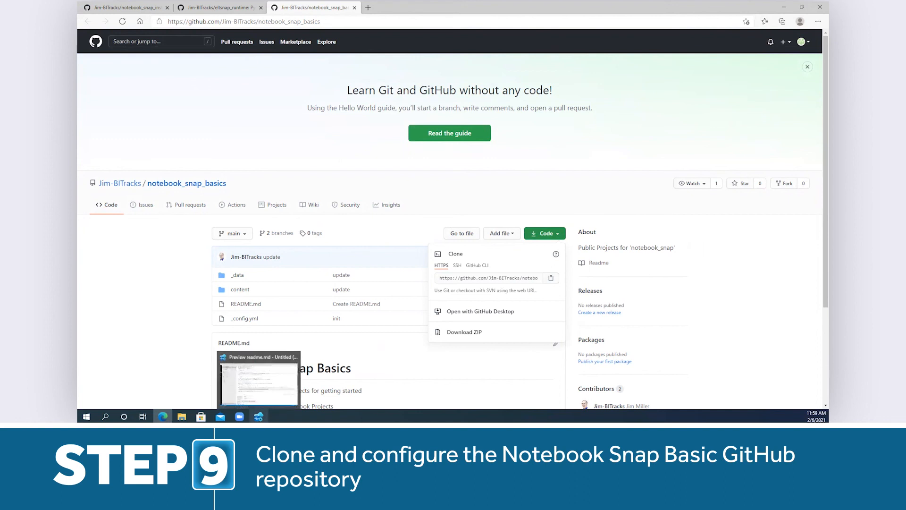
click(259, 378)
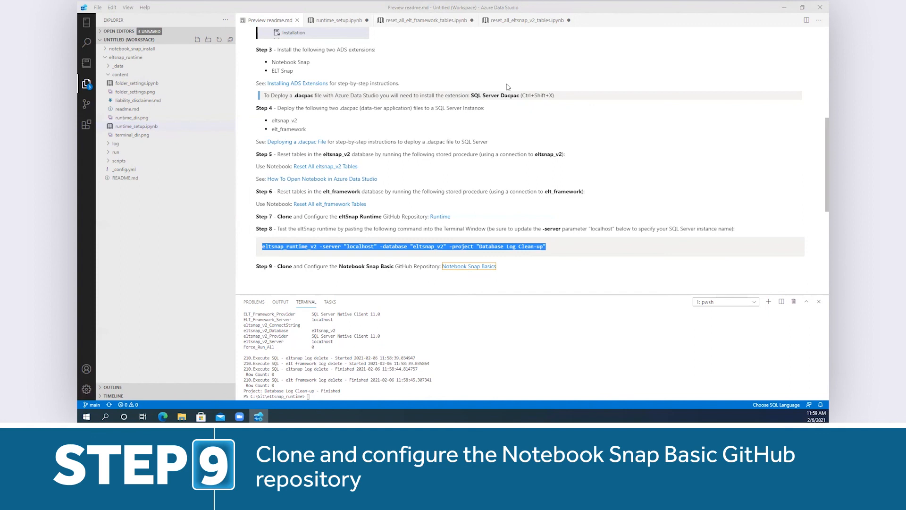
key(ctrl+shift+p)
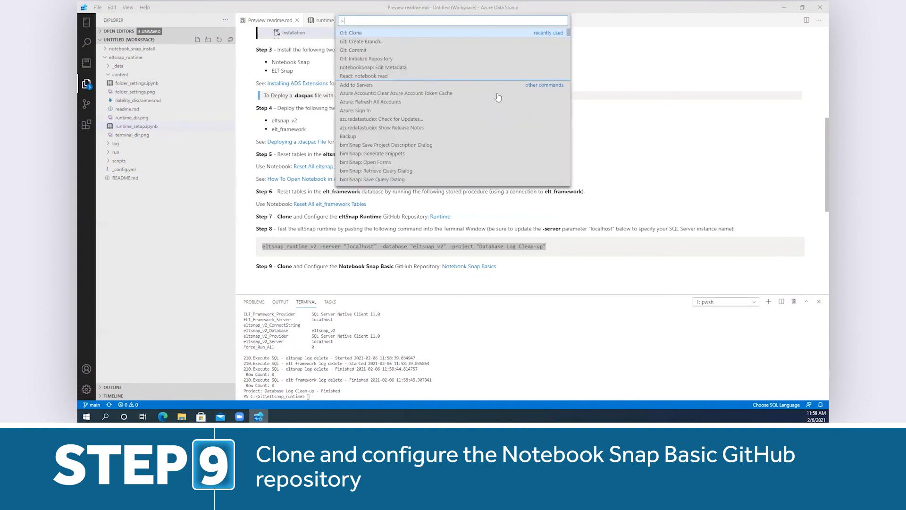
click(356, 34)
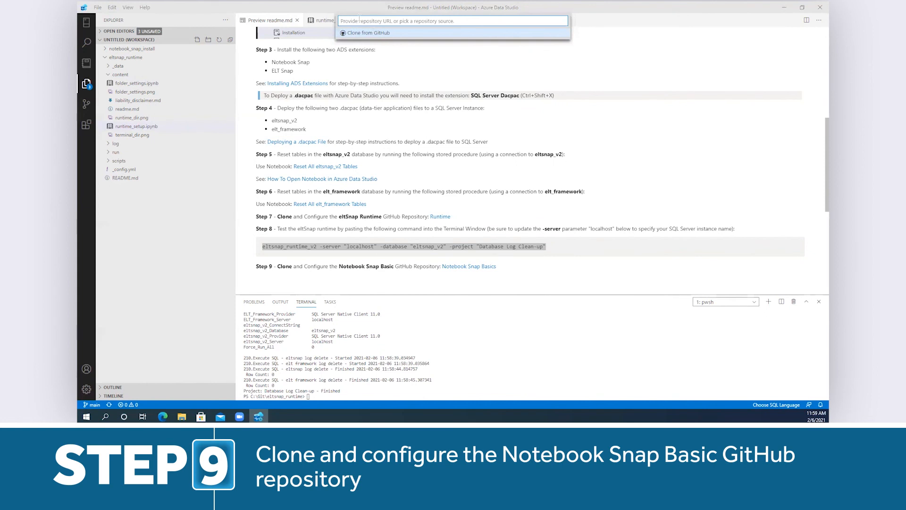
right_click(362, 24)
click(385, 70)
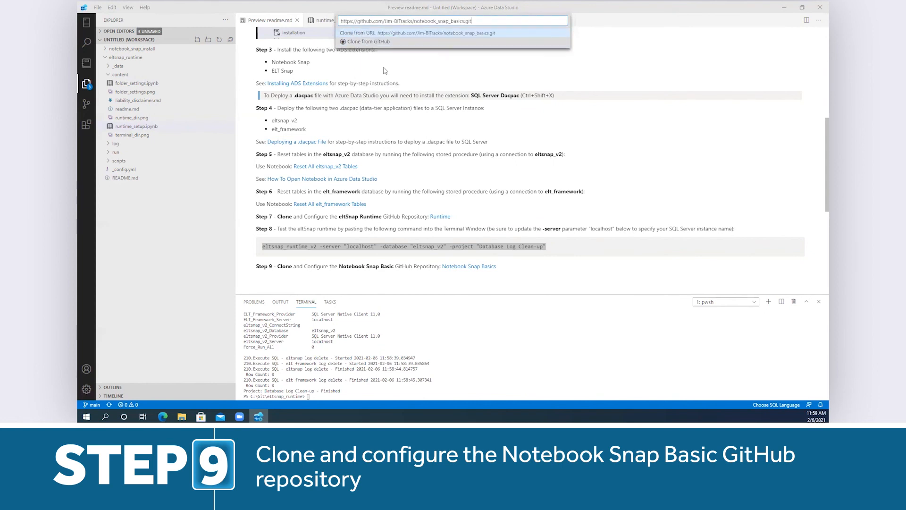
key(Return)
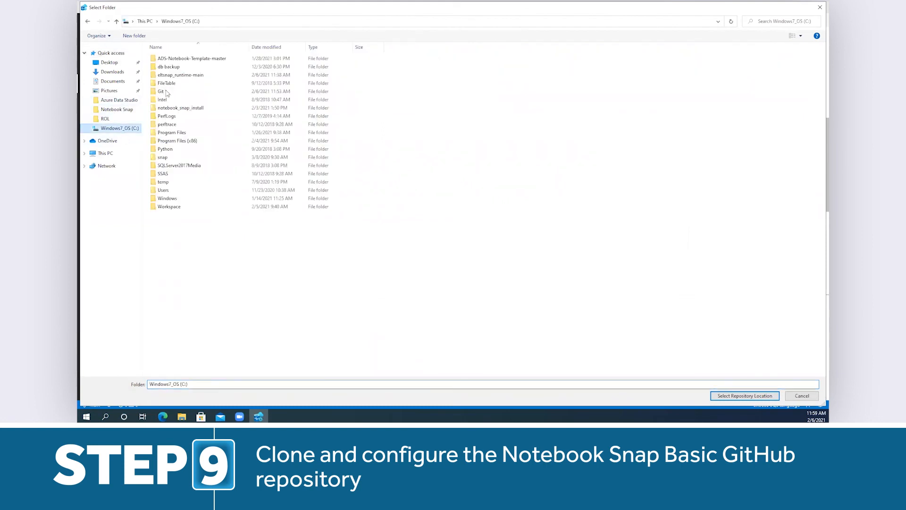
click(163, 91)
click(744, 396)
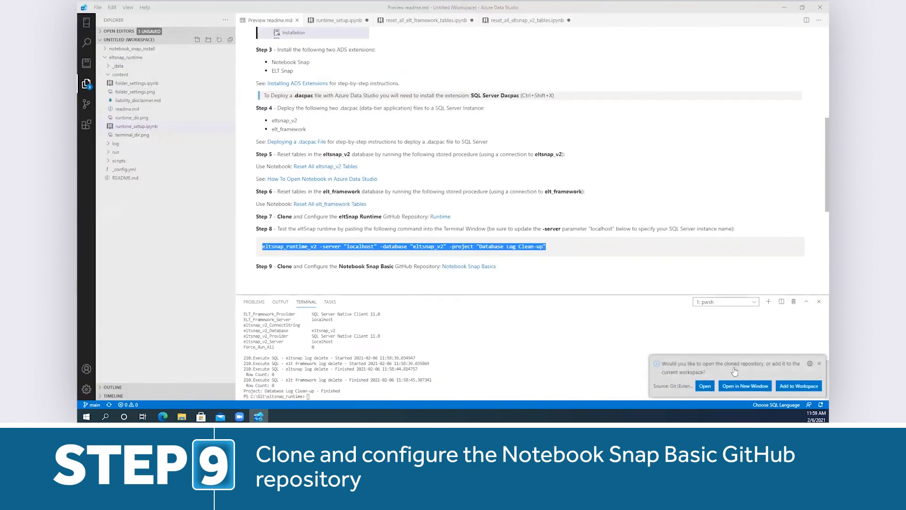
click(798, 385)
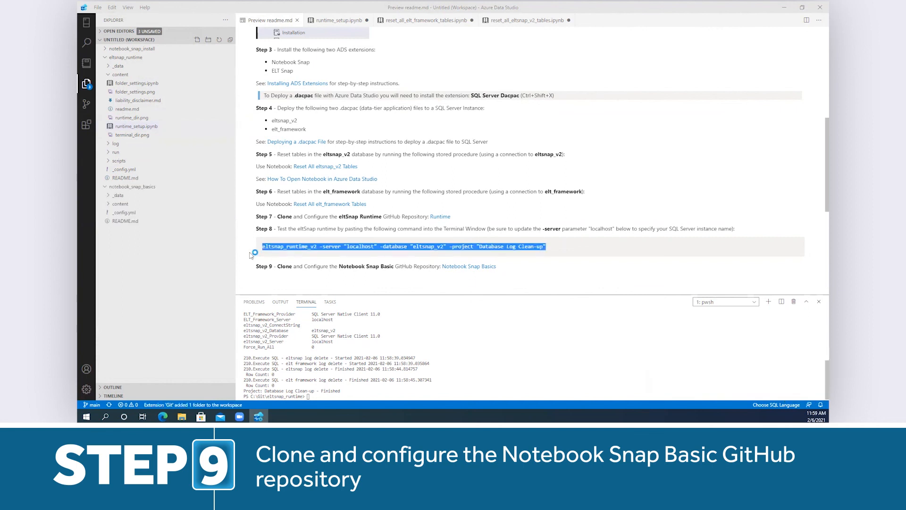